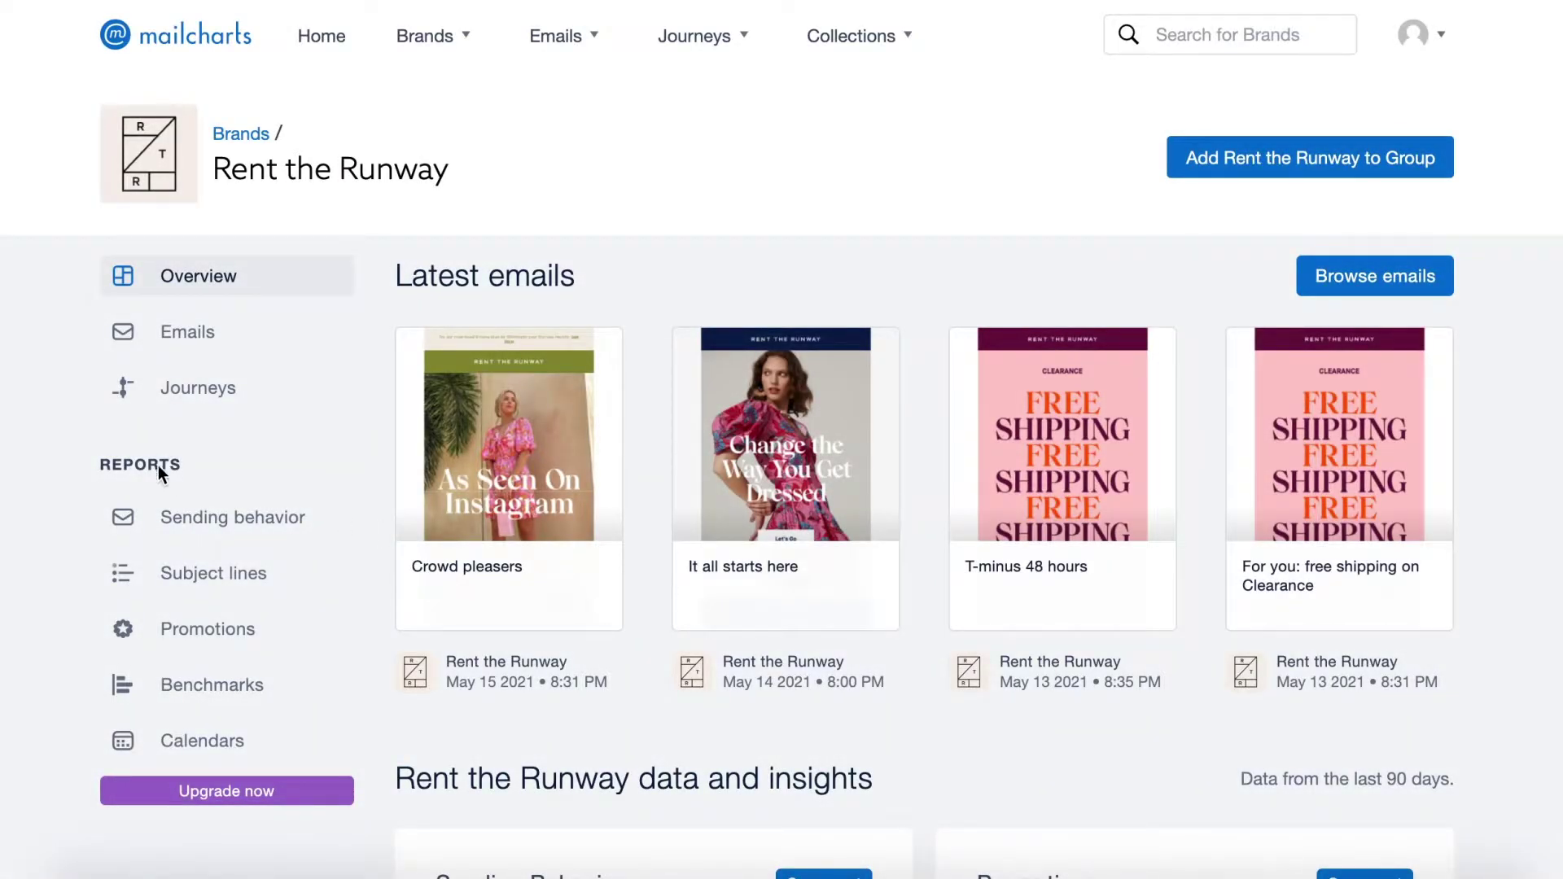
Open Rent the Runway's sending behavior, subject lines and promotions reports, then return to its overview.
click(222, 523)
click(237, 571)
click(230, 630)
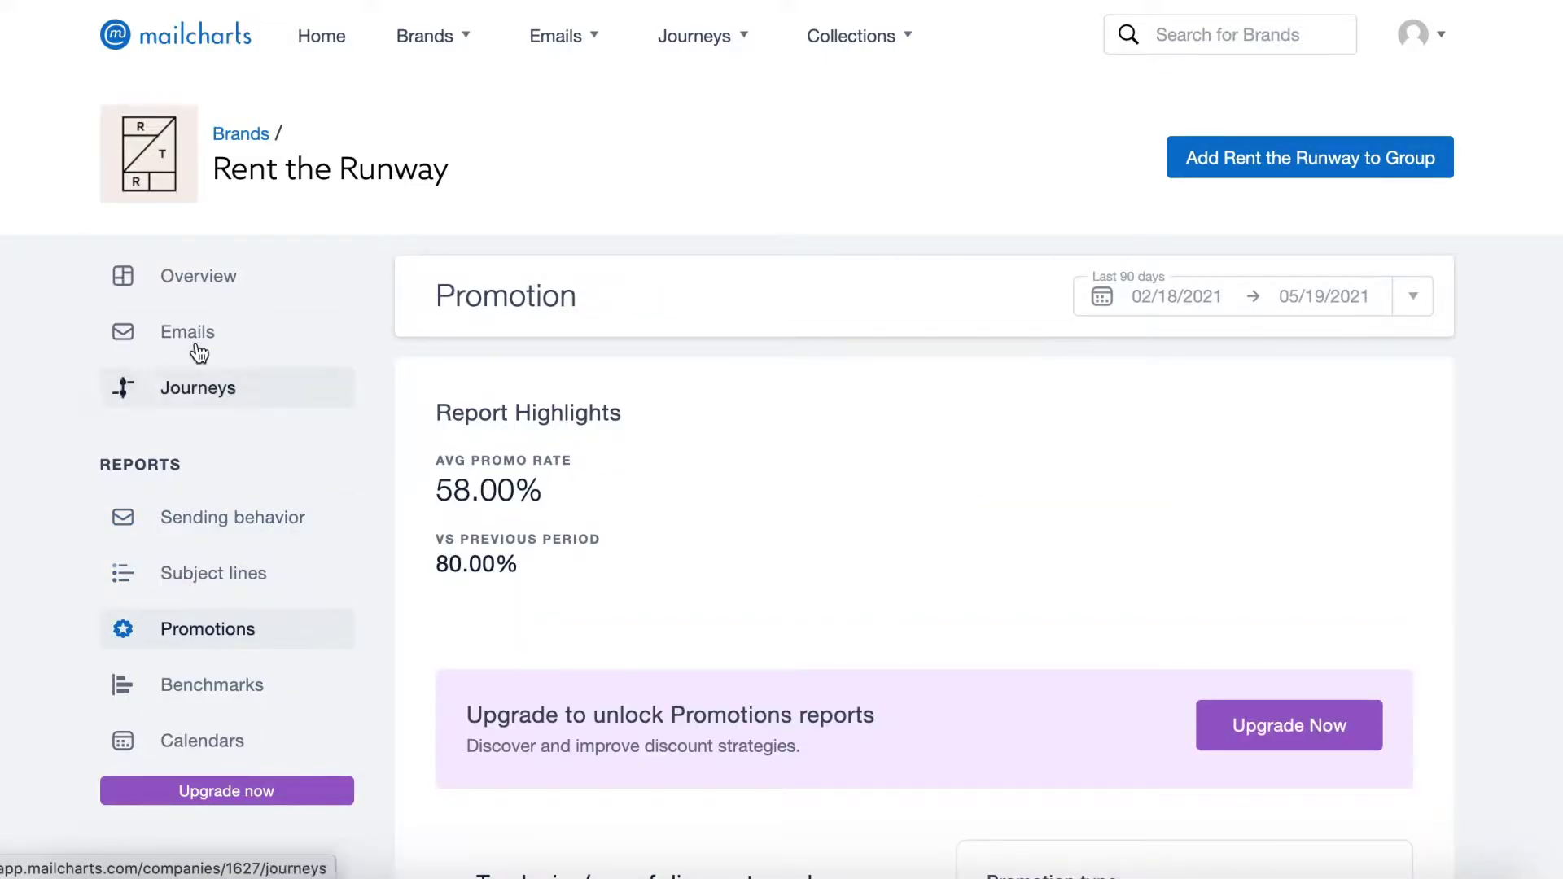
click(208, 284)
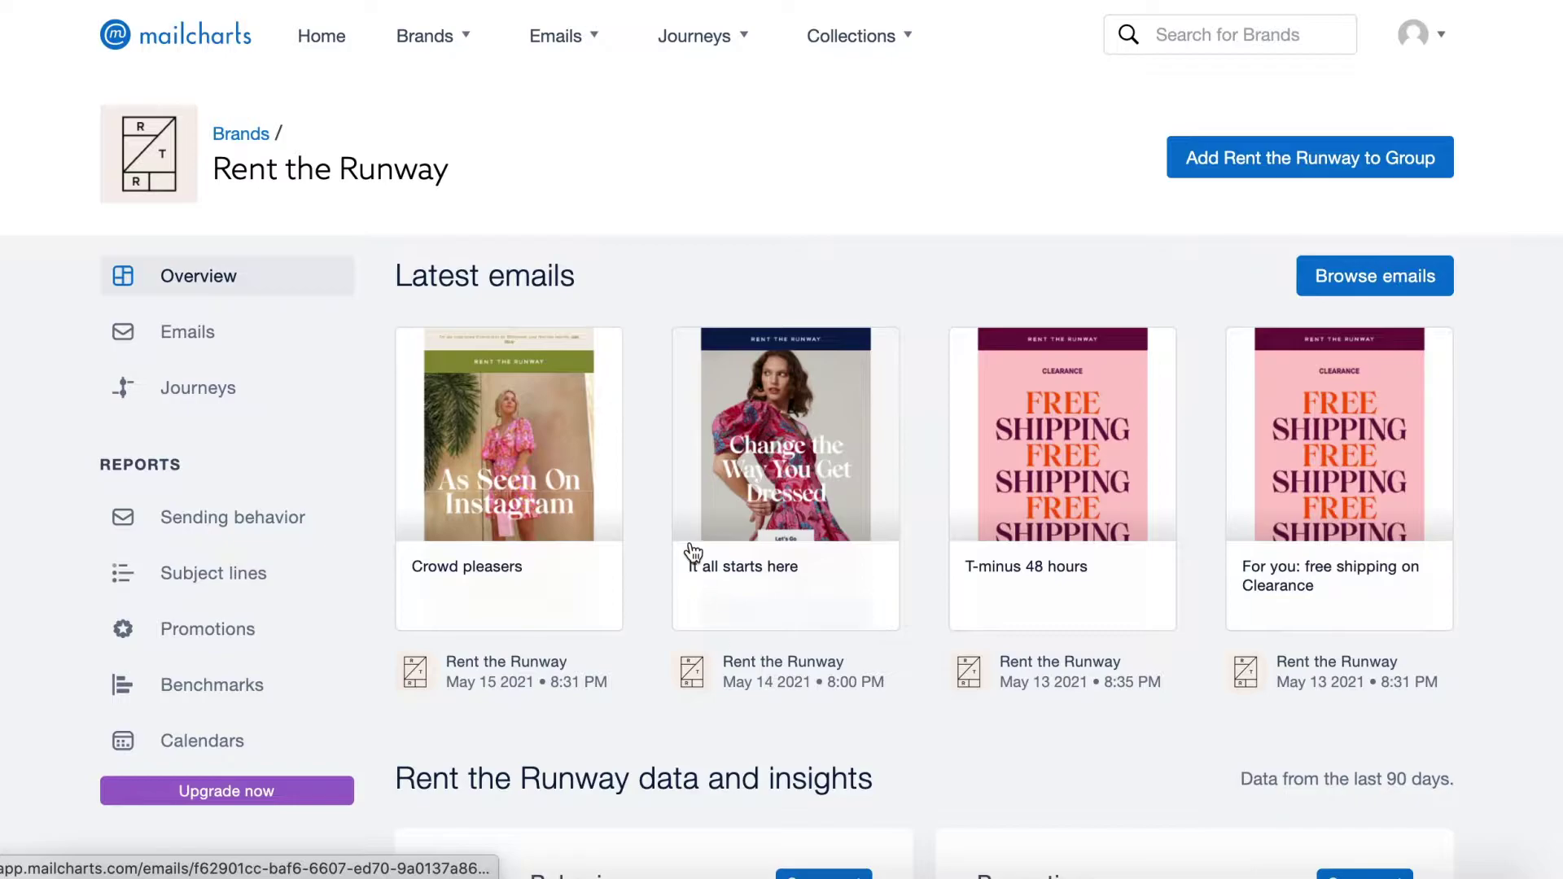
Scroll the overview down to Benchmarks and Weekly focus, then back to the insights cards.
scroll(690, 545, down, 10)
scroll(691, 544, down, 8)
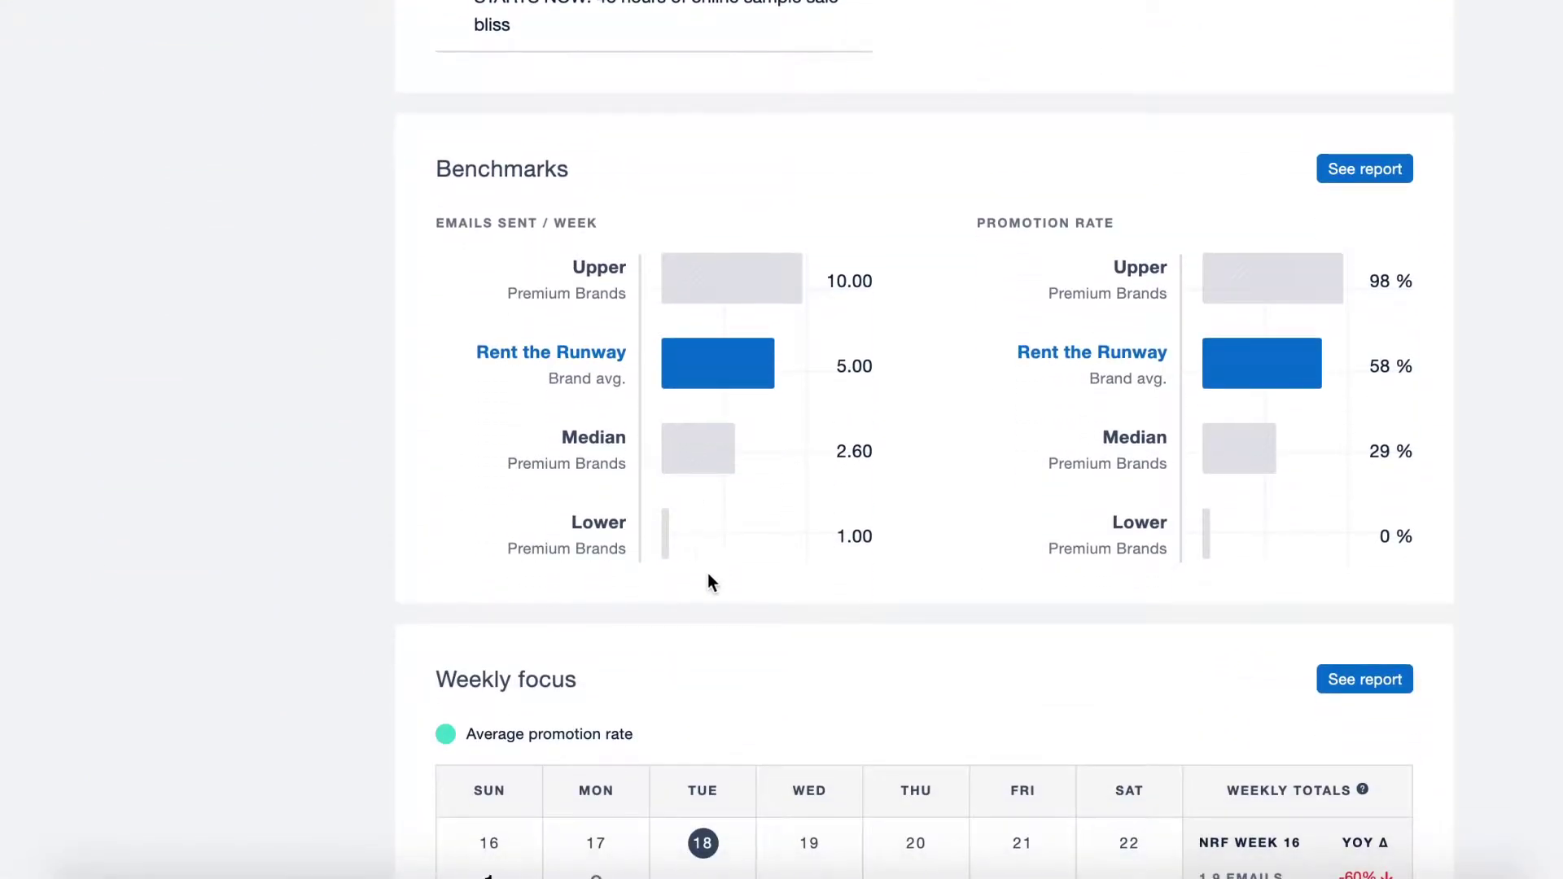
scroll(707, 573, down, 2)
scroll(725, 505, up, 2)
scroll(724, 504, up, 15)
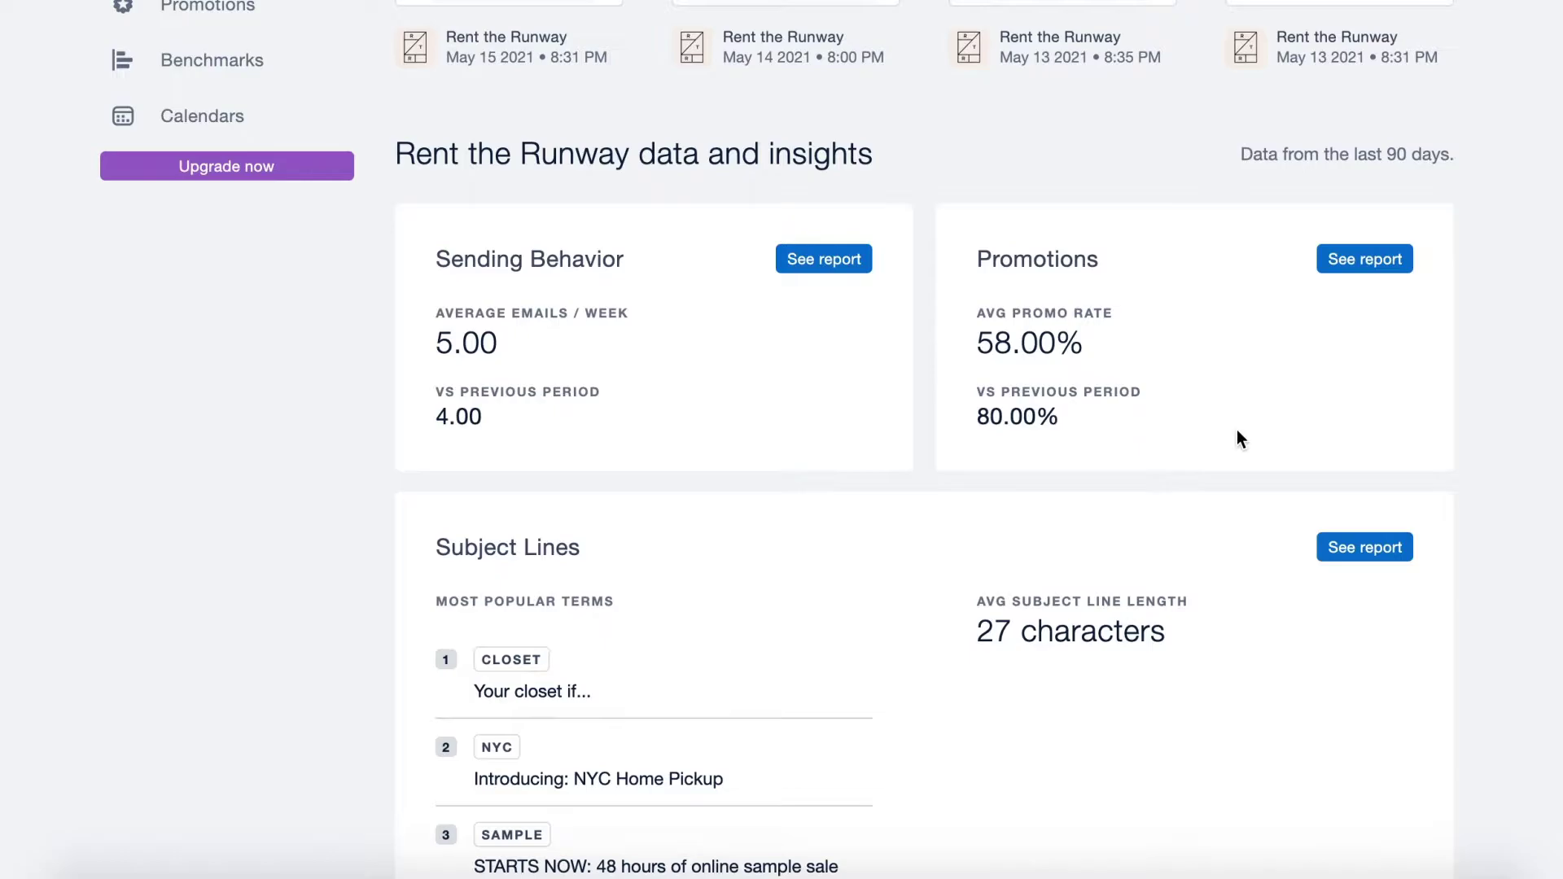
scroll(935, 574, down, 3)
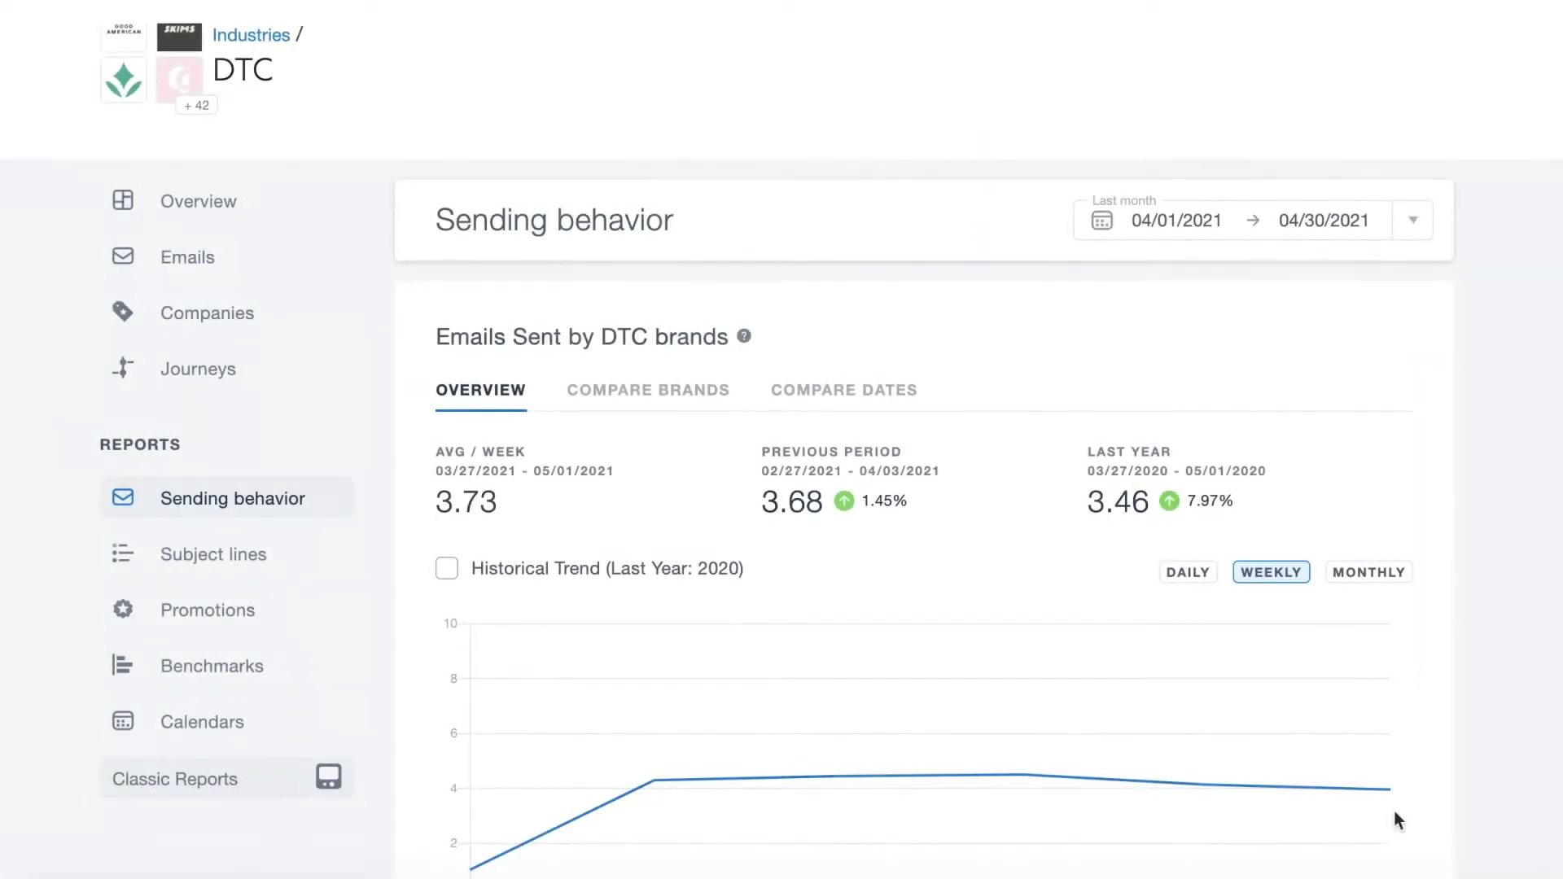
Step through the DTC Subject lines, Promotions and Benchmarks reports to the monthly Calendars report.
scroll(256, 636, down, 1)
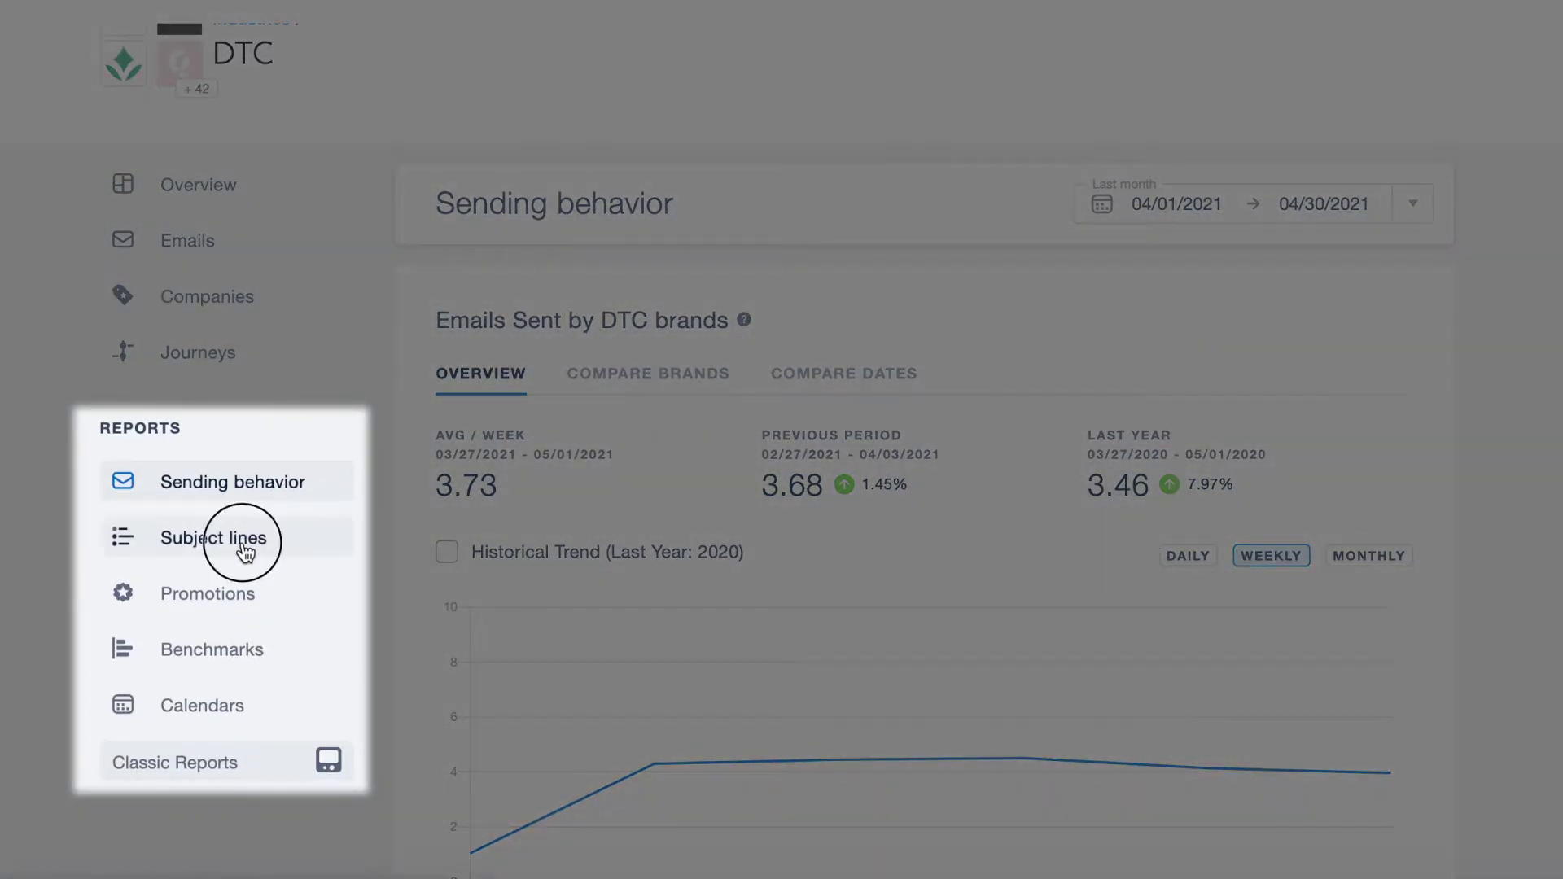
click(243, 543)
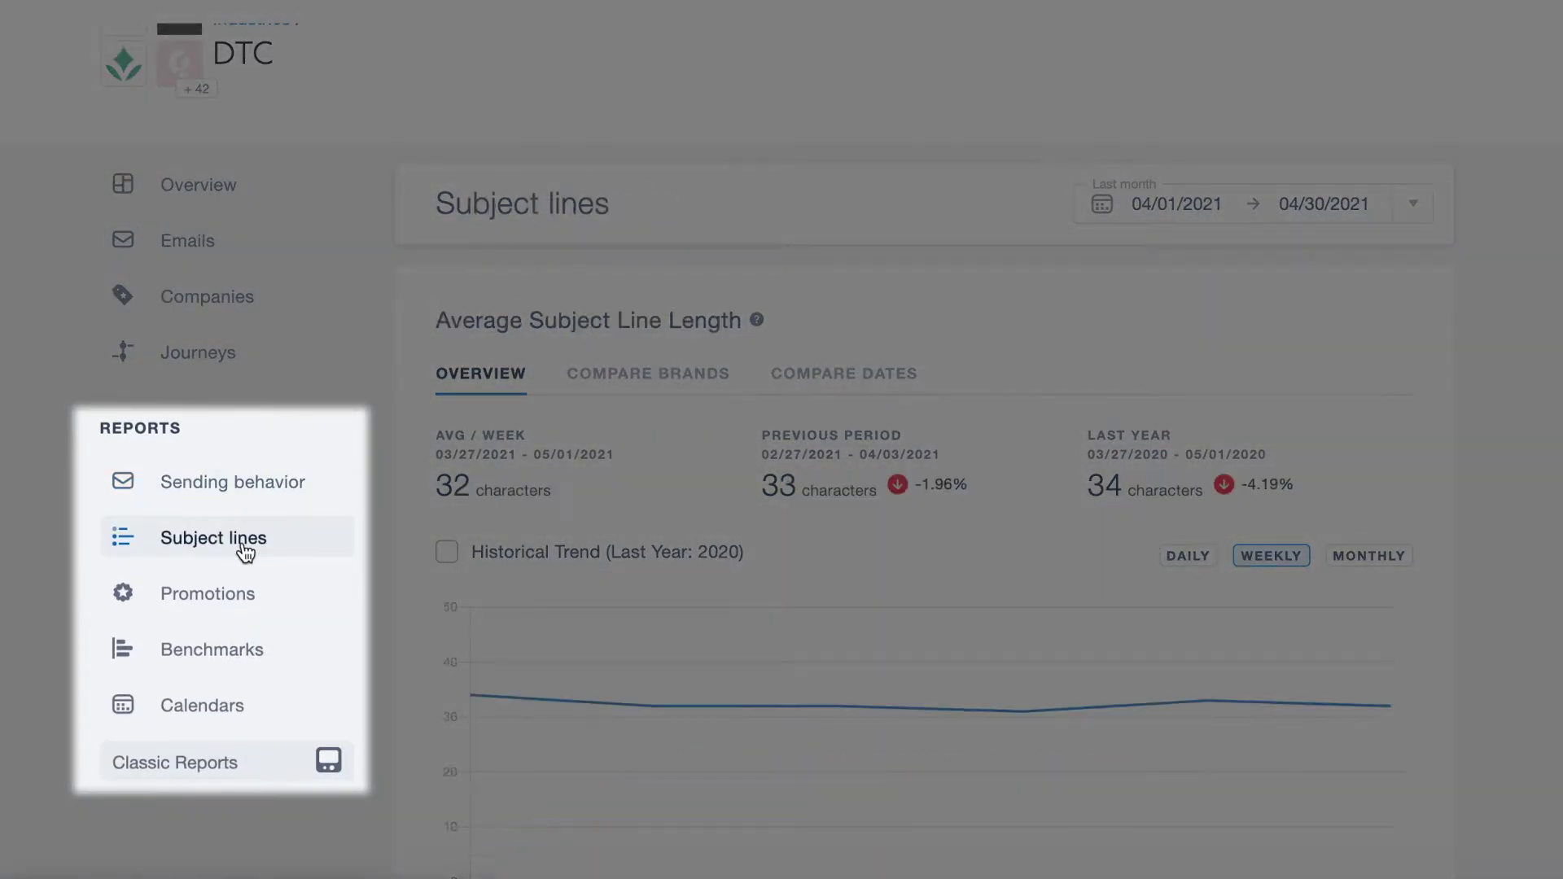
click(232, 617)
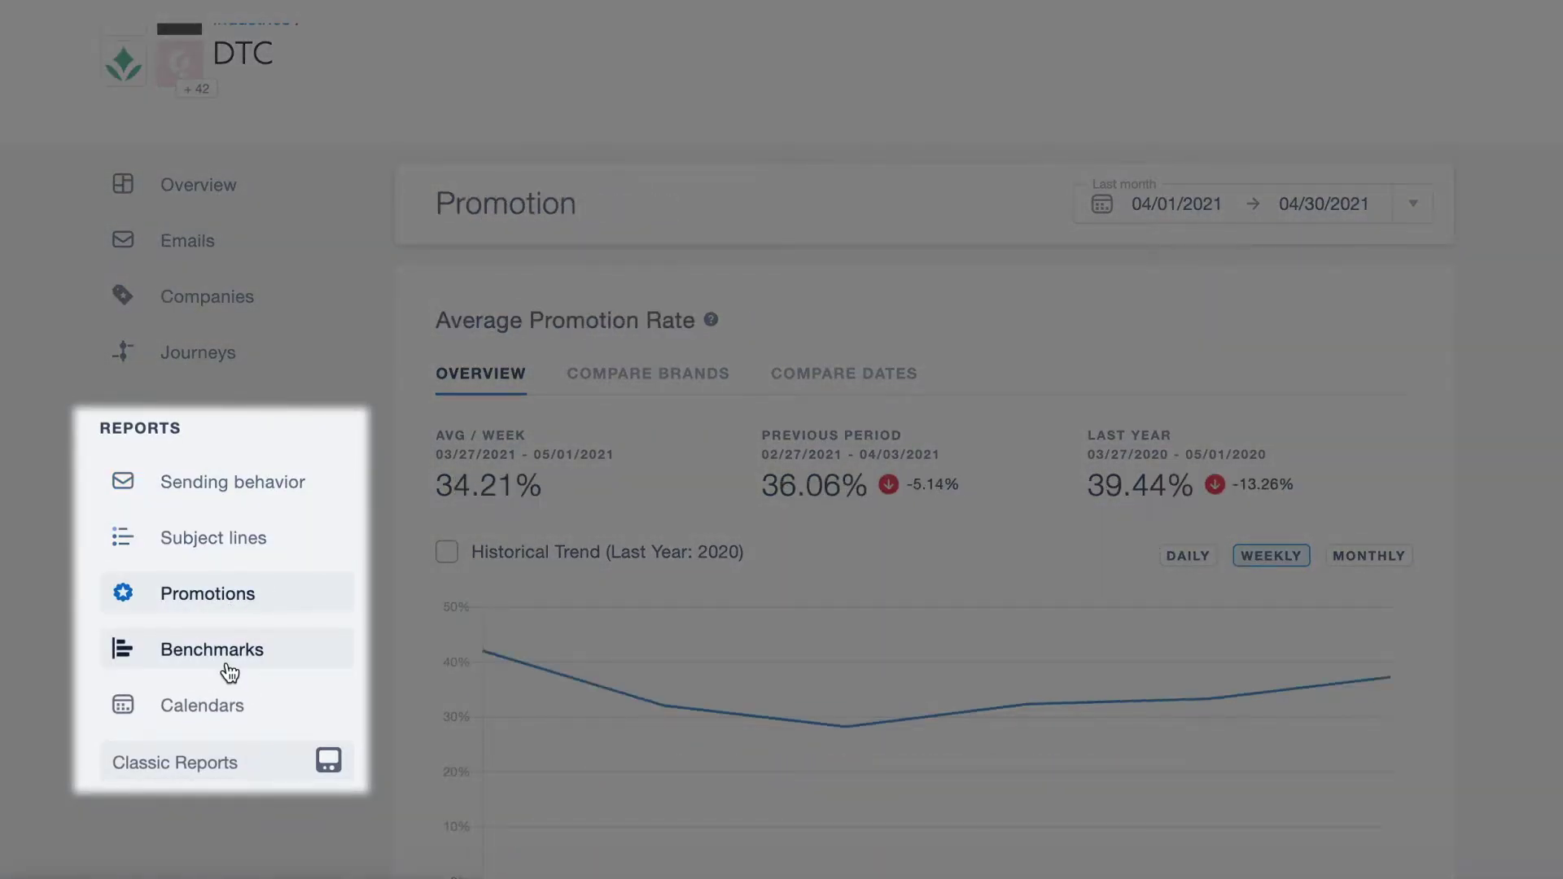
click(229, 672)
click(226, 706)
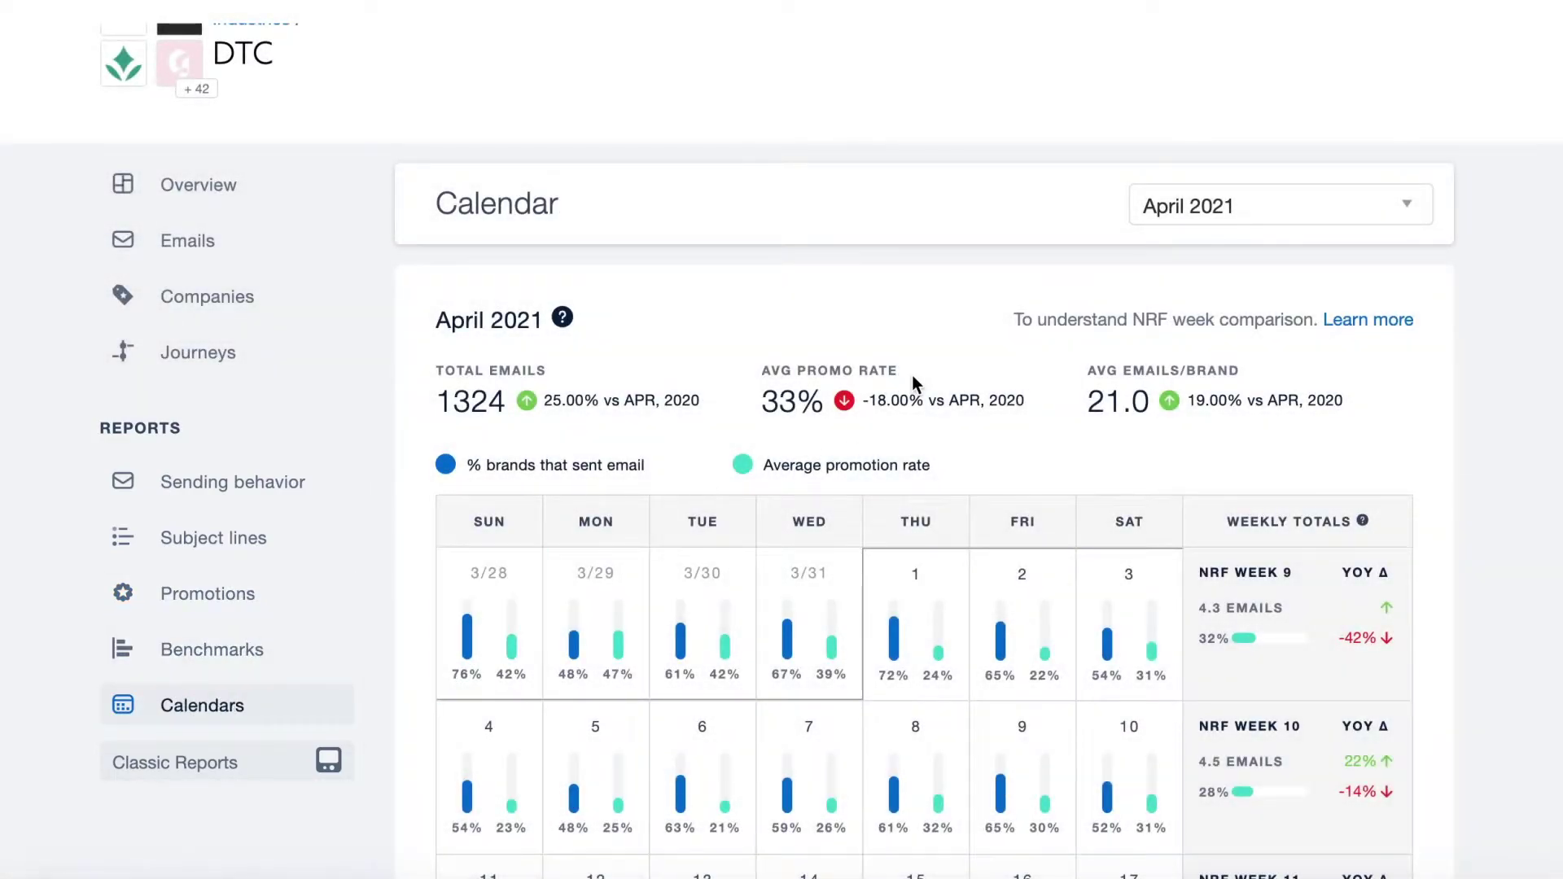
Switch the DTC calendar to August 2020, then go to the Sending behavior report.
click(1384, 210)
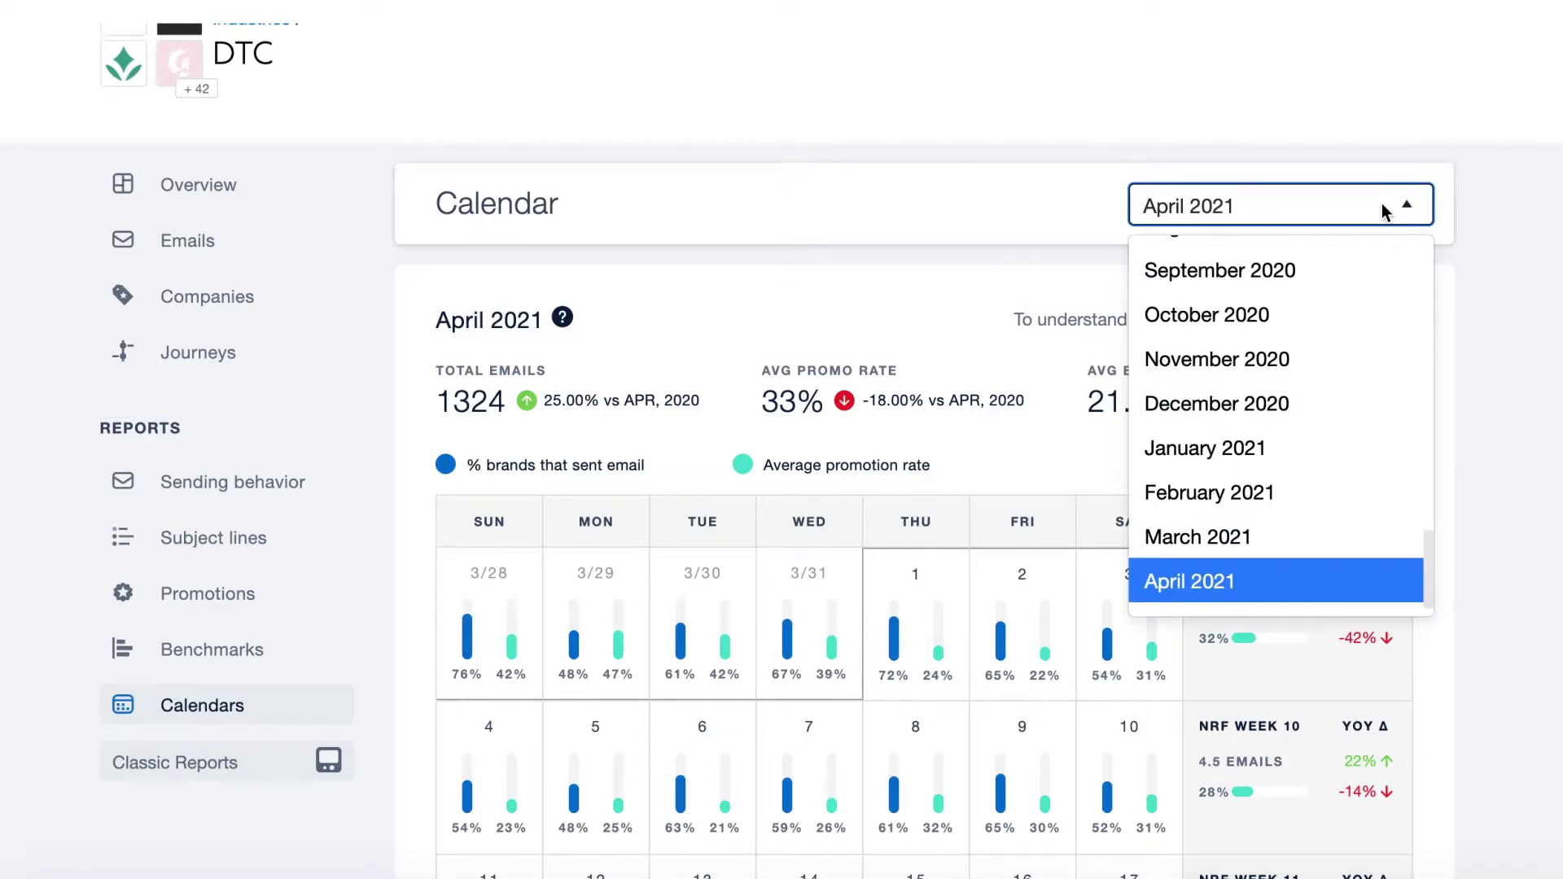
scroll(1309, 352, up, 2)
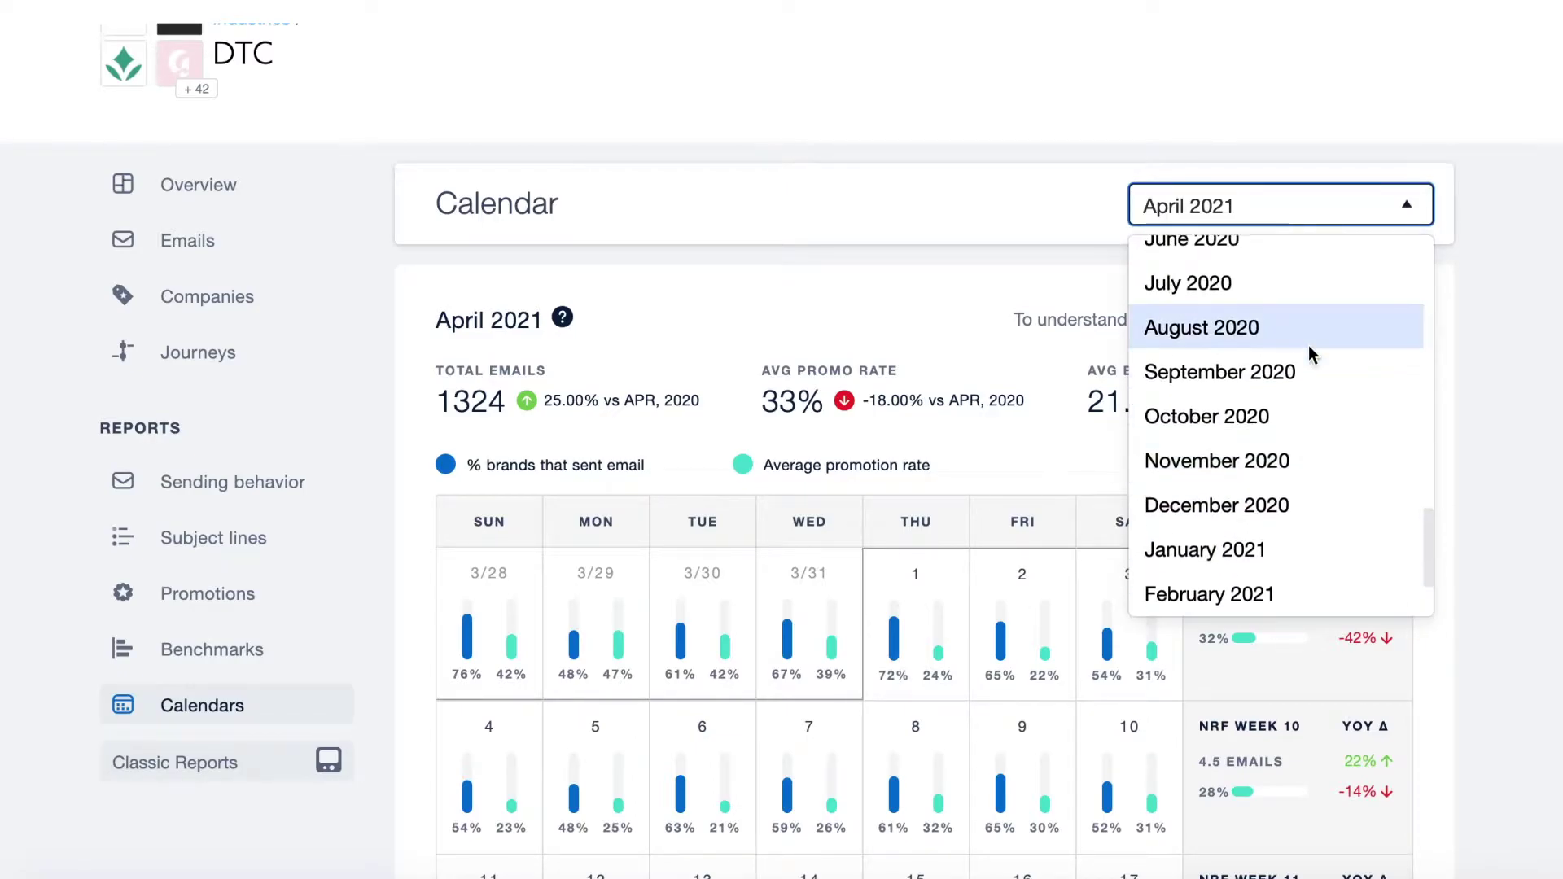
click(1307, 346)
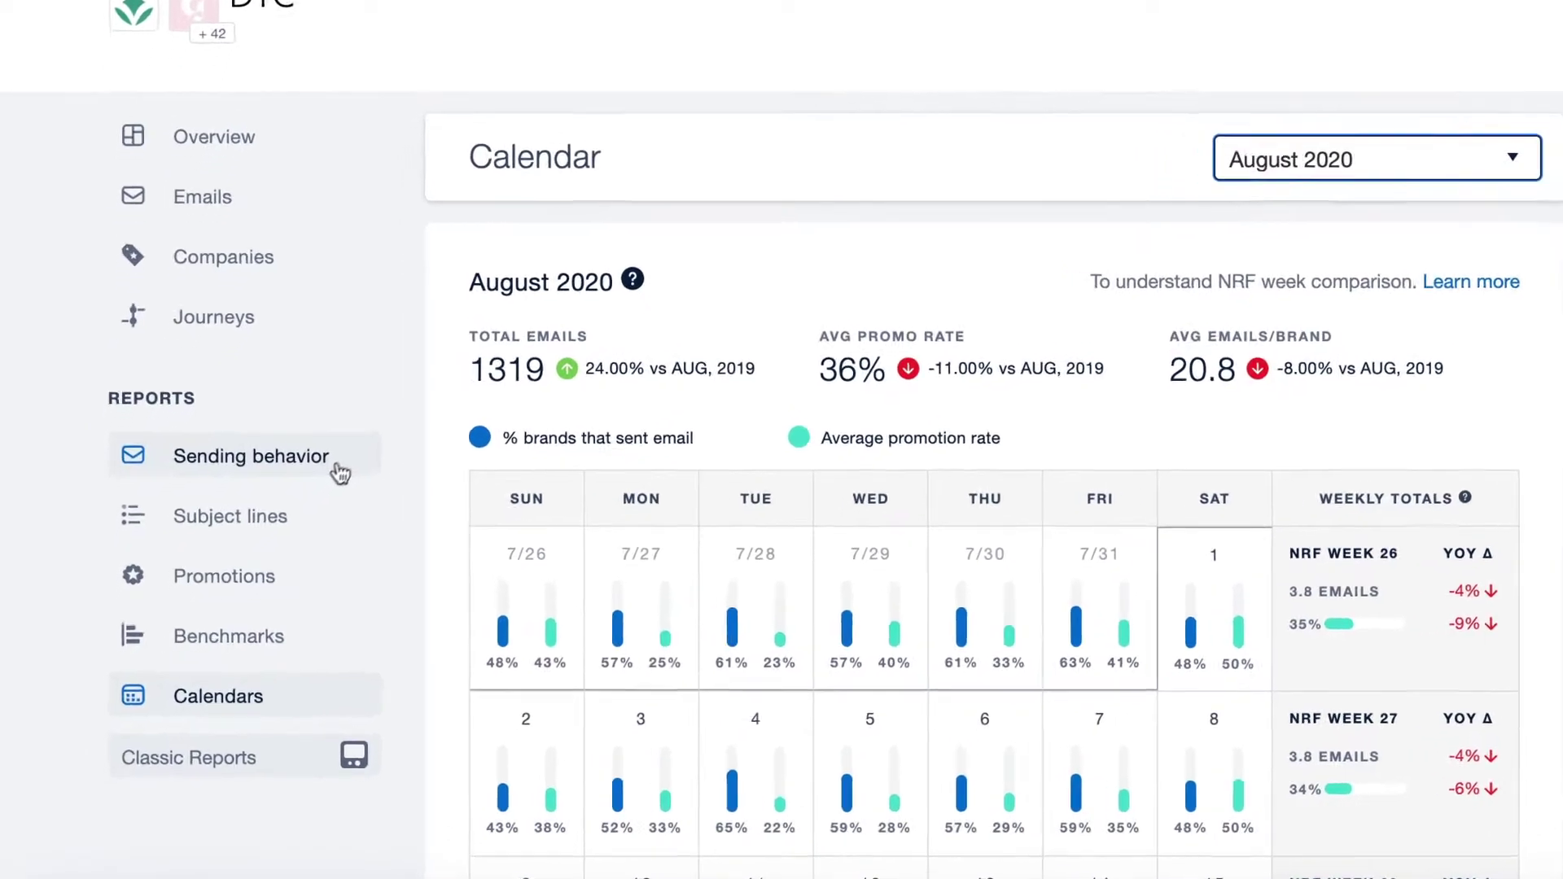
click(314, 492)
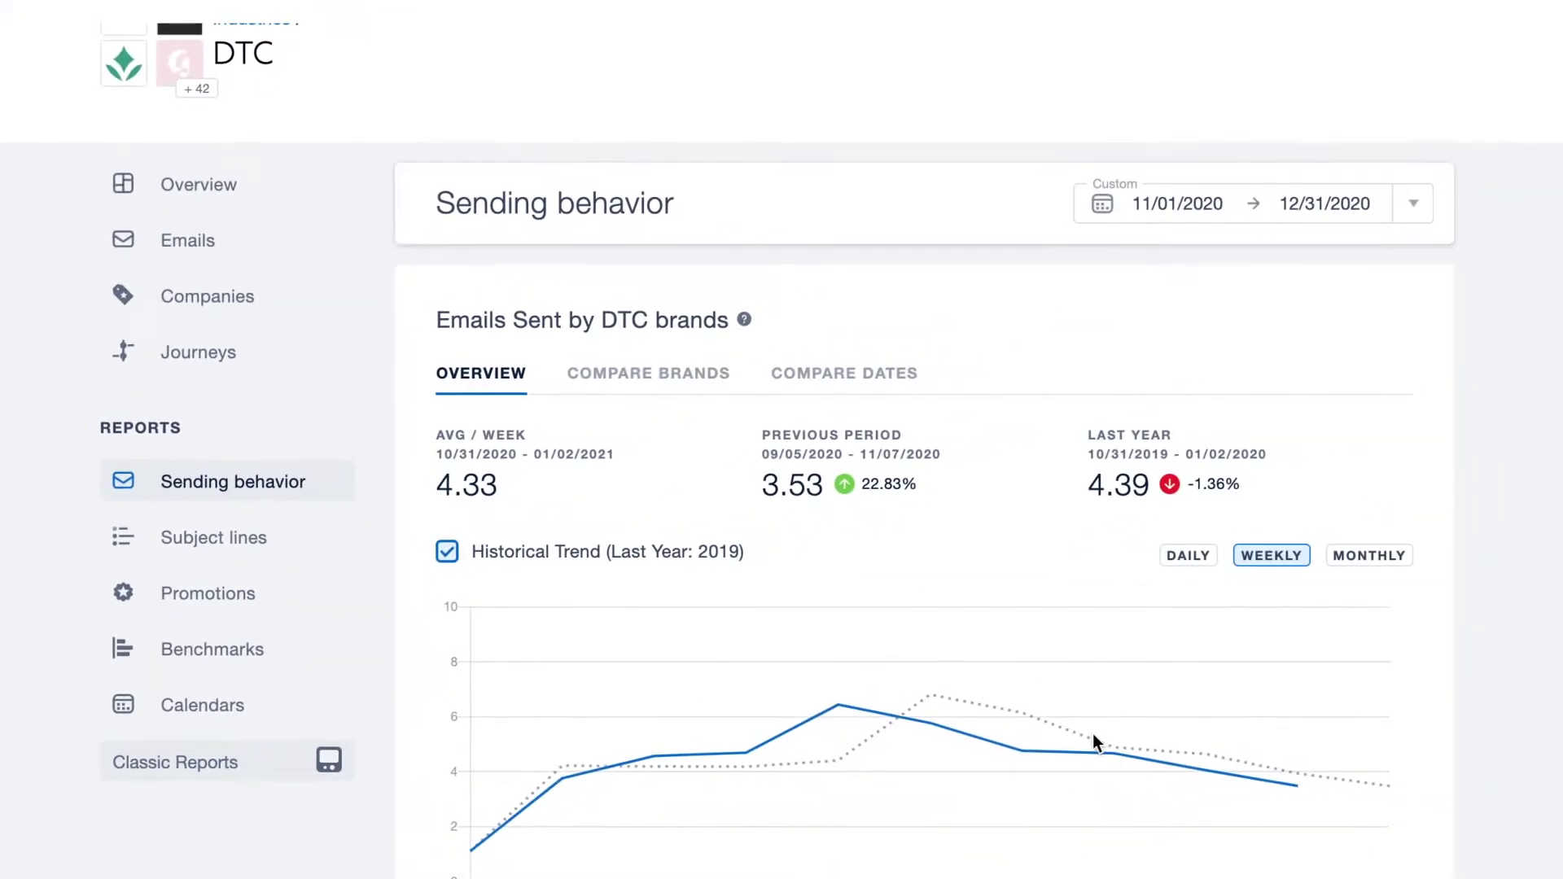
Review the DTC Sending behavior charts, then open Subject lines averaging 32 characters for April 2021.
scroll(817, 594, down, 9)
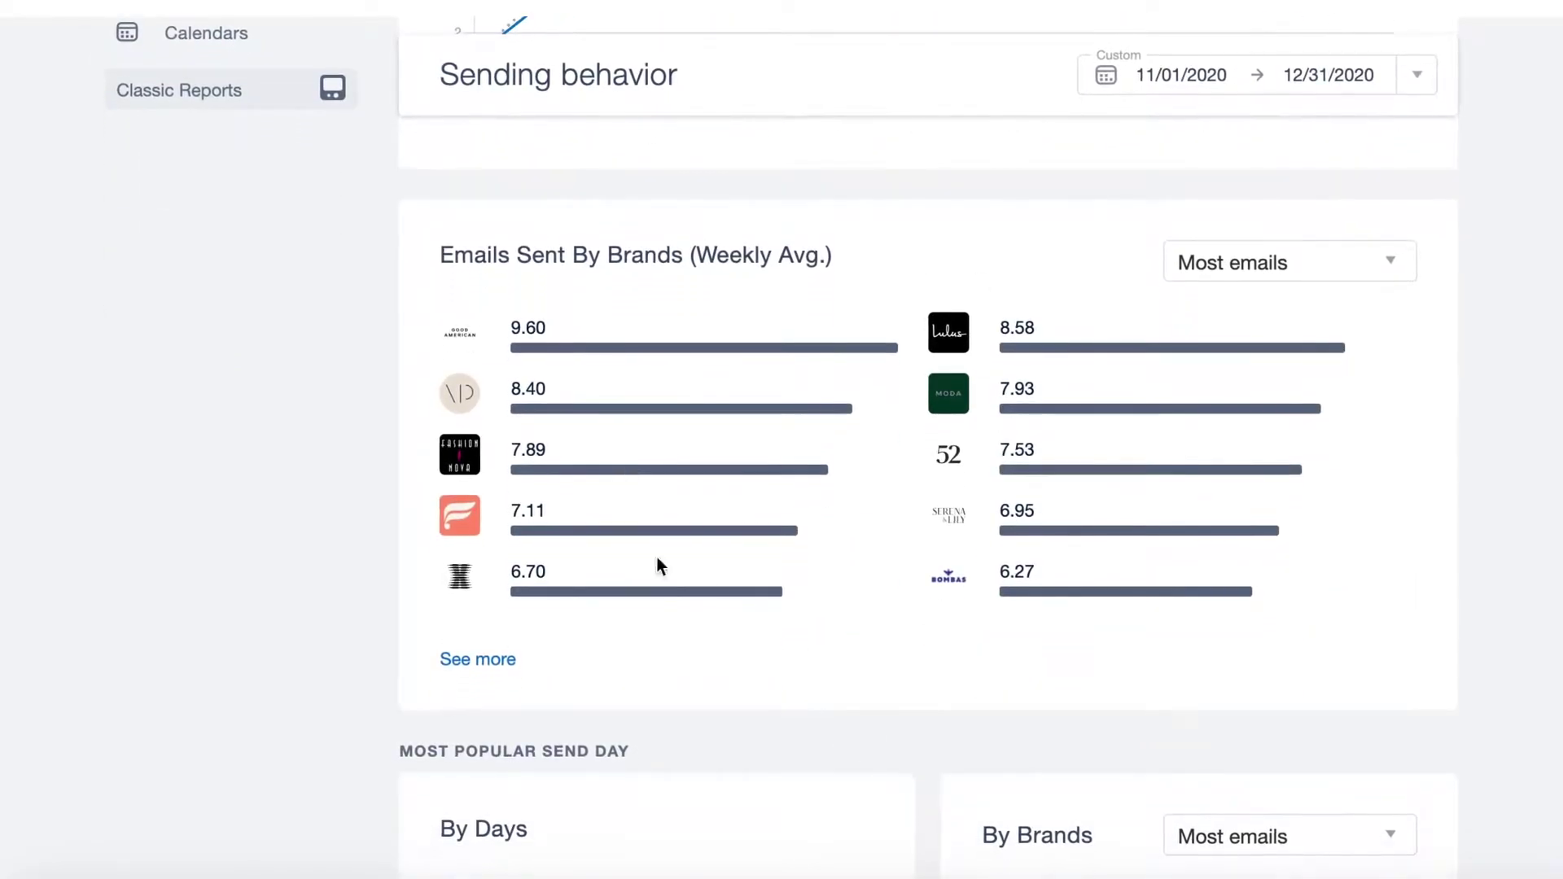
scroll(657, 559, down, 7)
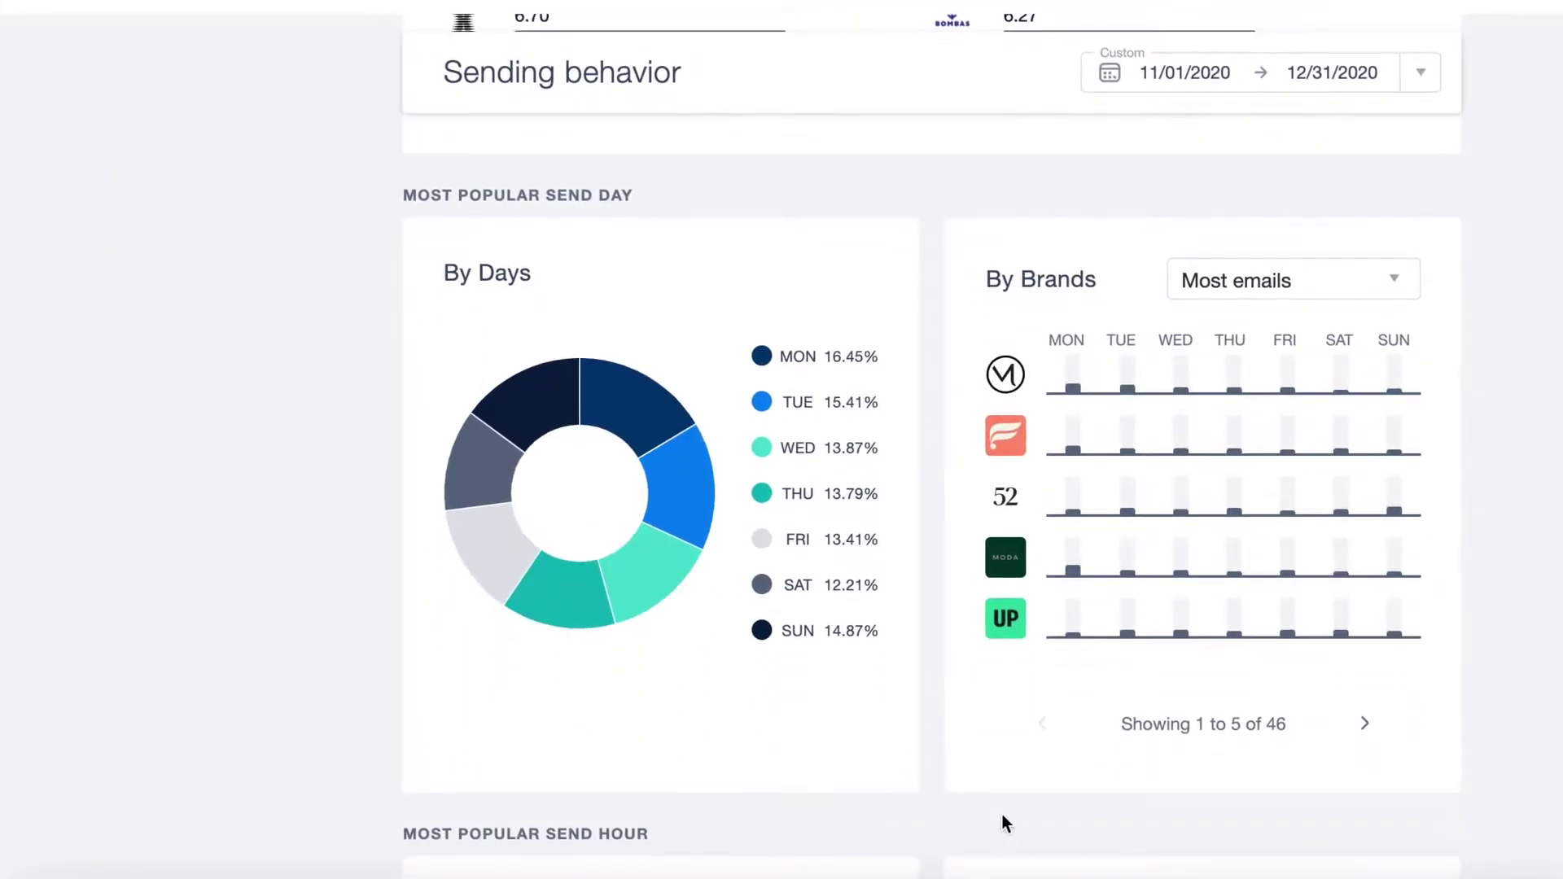
scroll(954, 814, down, 7)
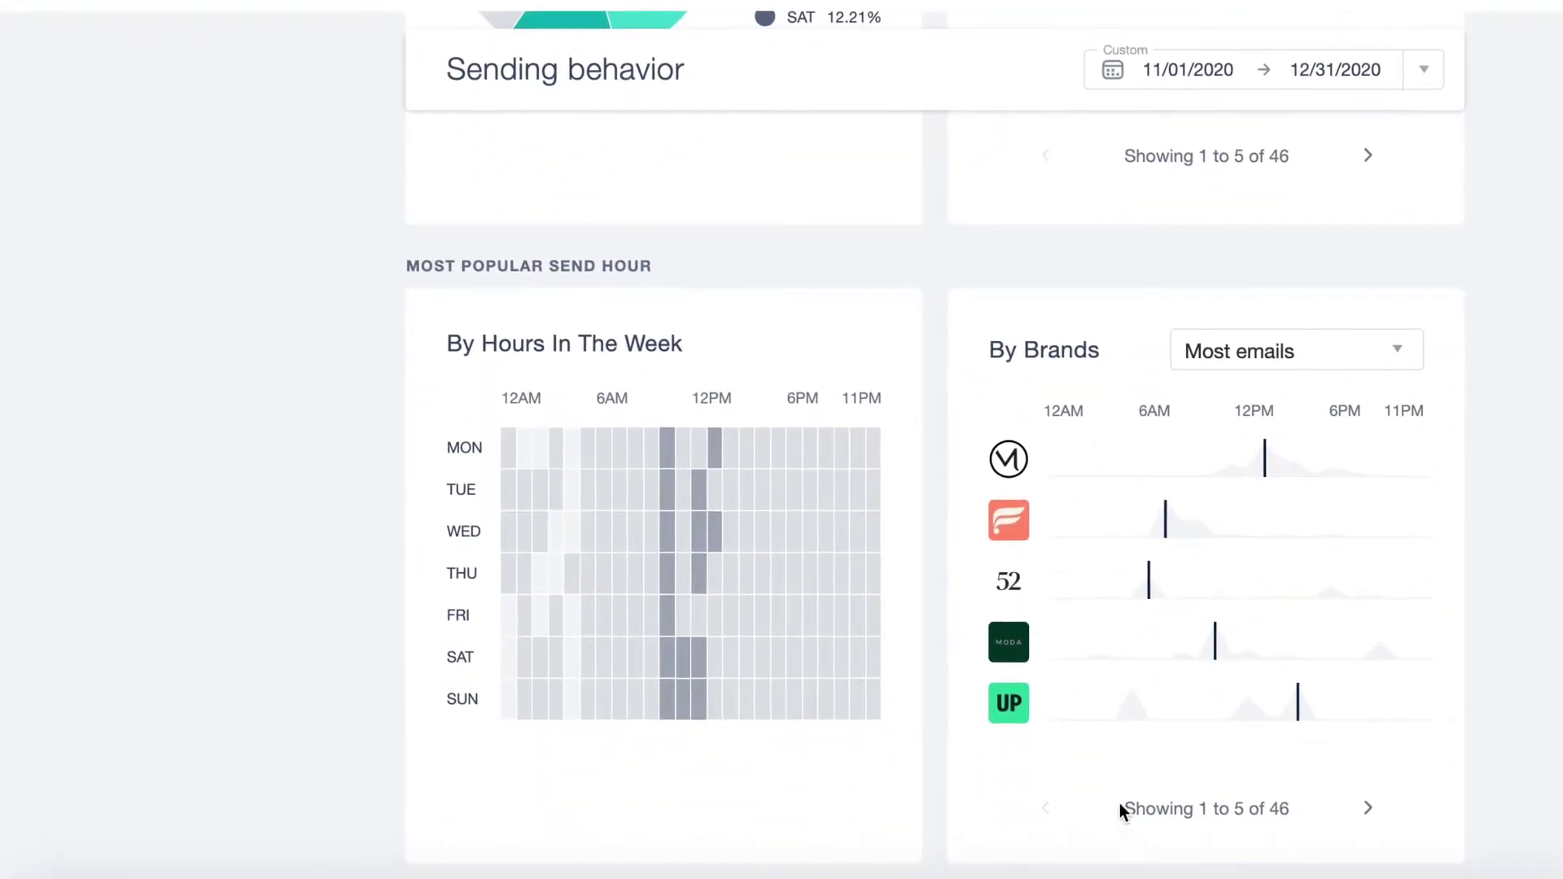
scroll(1049, 595, up, 20)
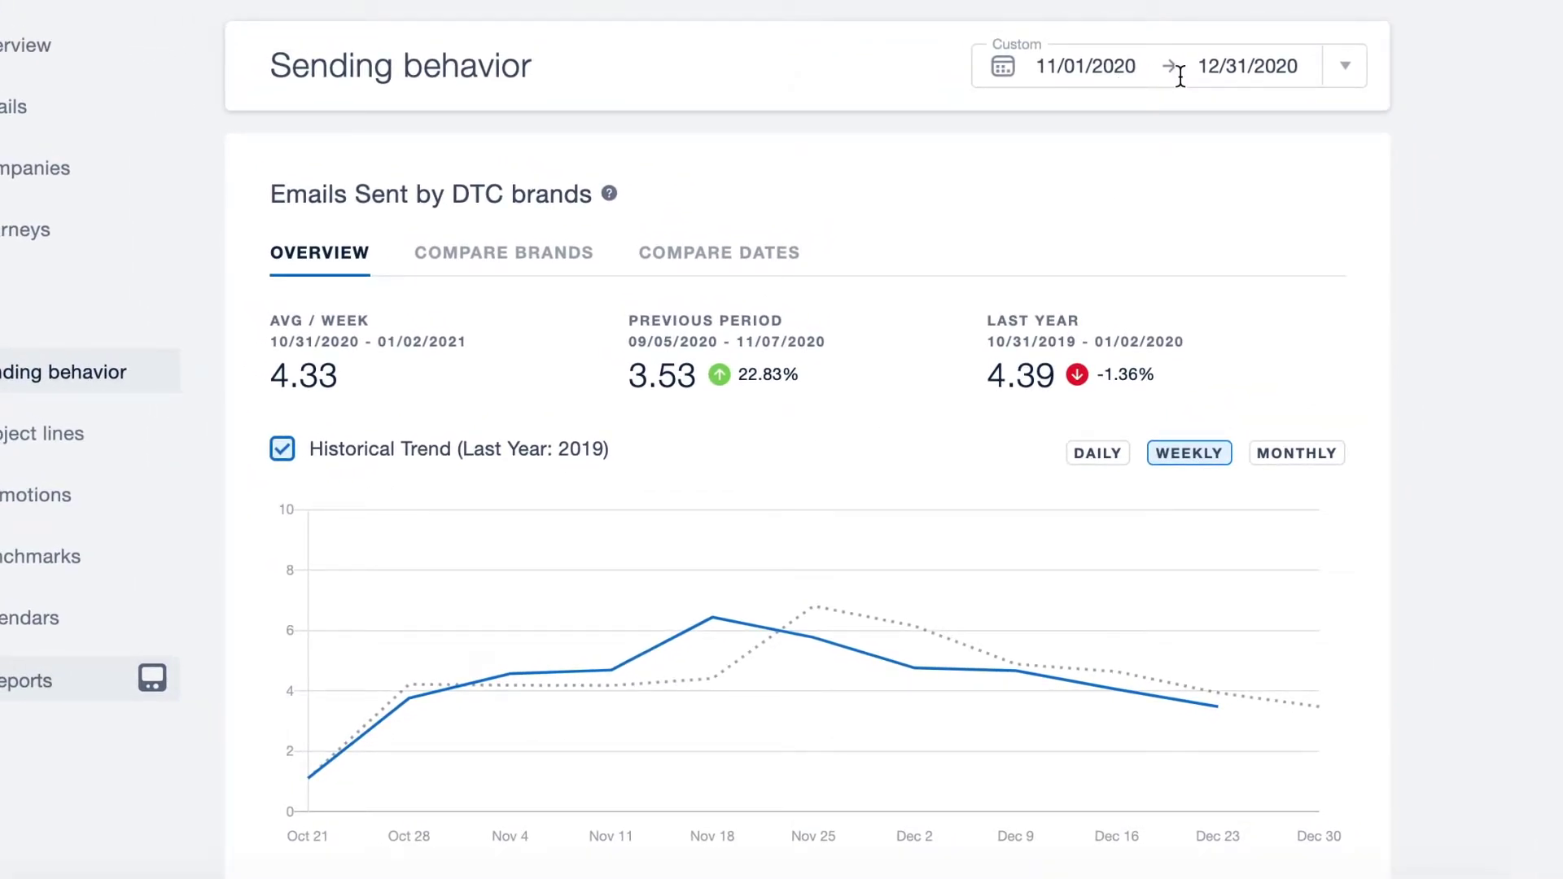
scroll(783, 581, down, 1)
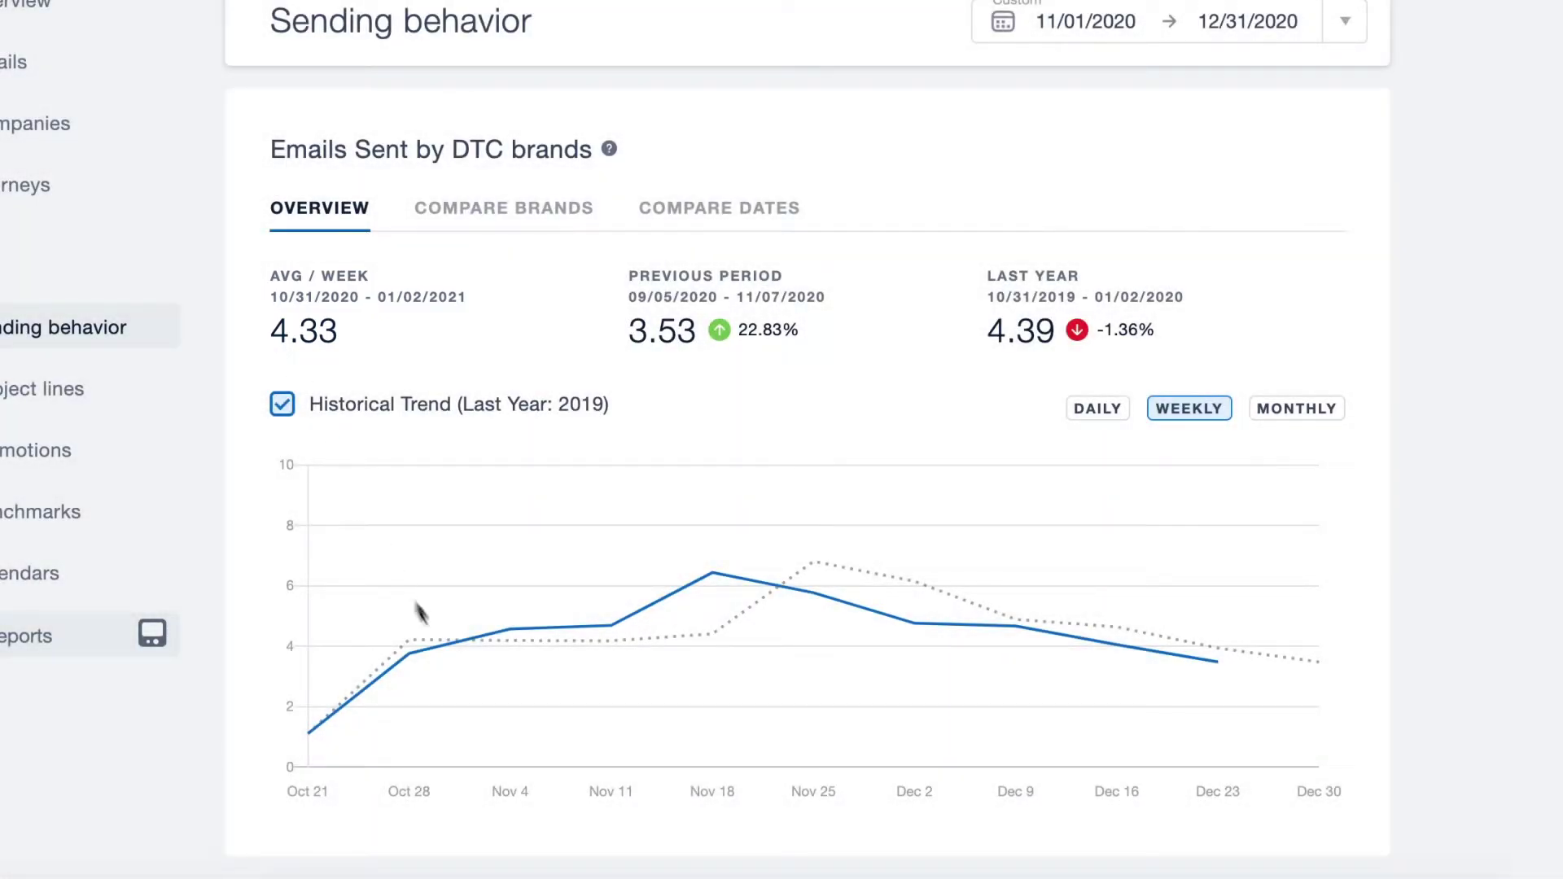
mouse_move(735, 637)
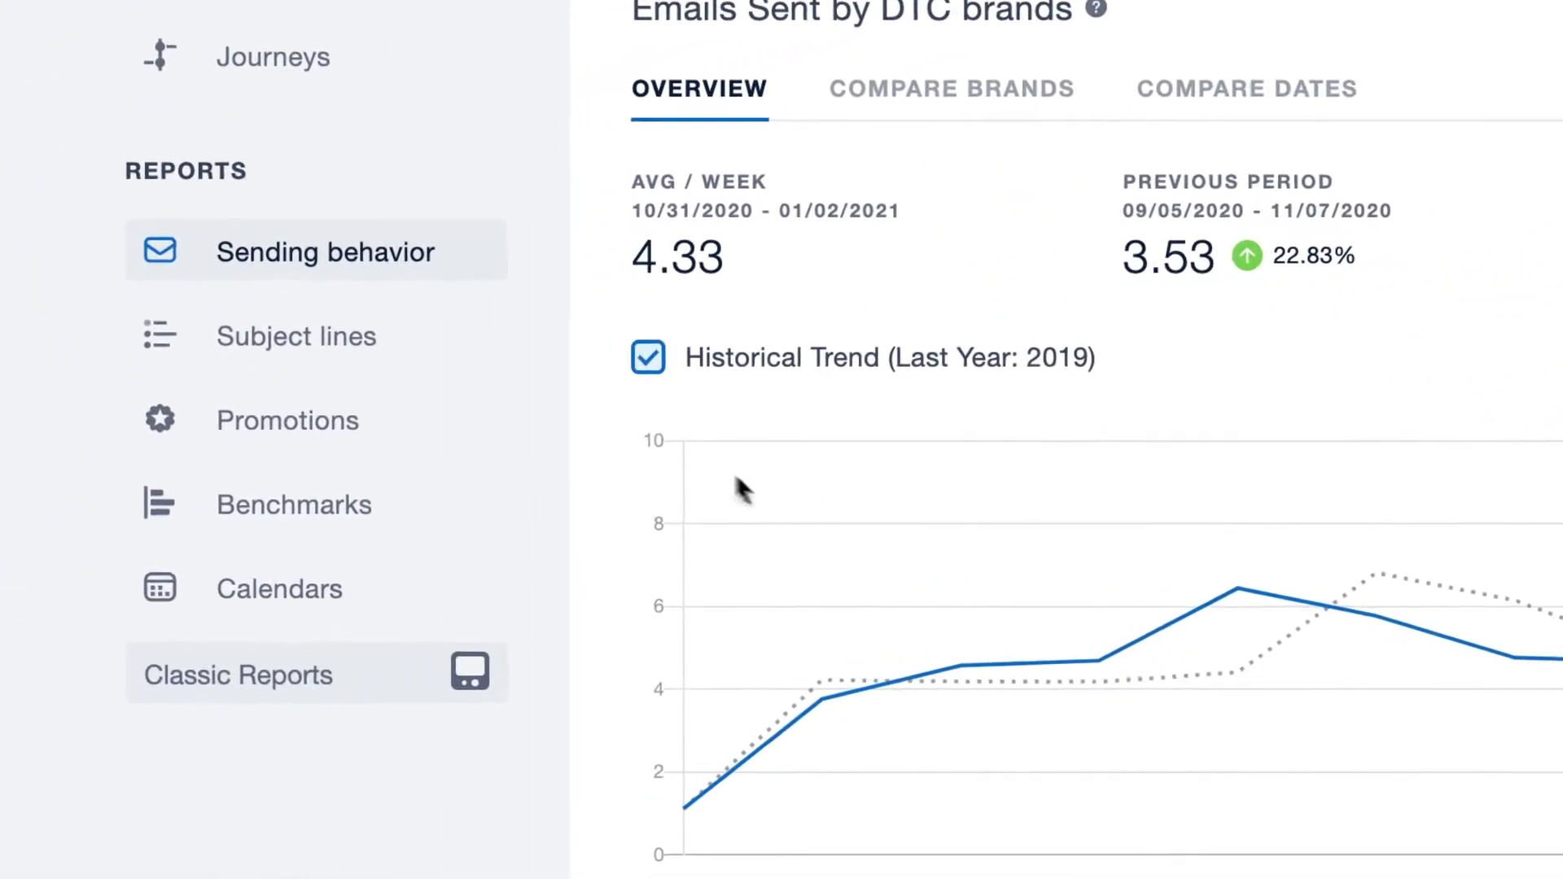
click(396, 352)
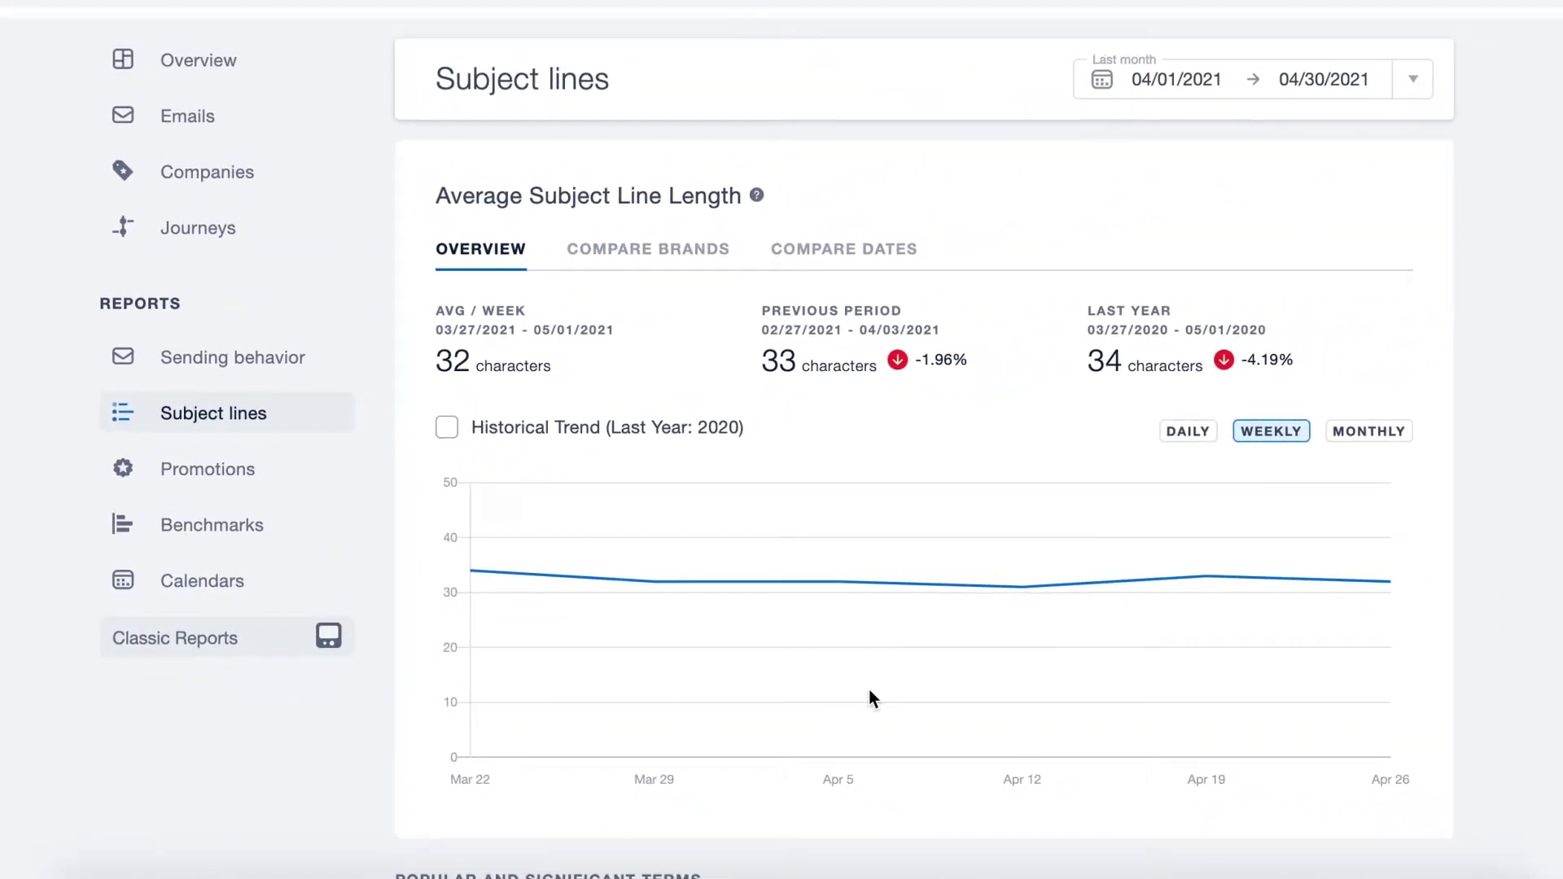
Scroll through the DTC Subject lines report charts for April 2021 and back up.
scroll(869, 698, down, 2)
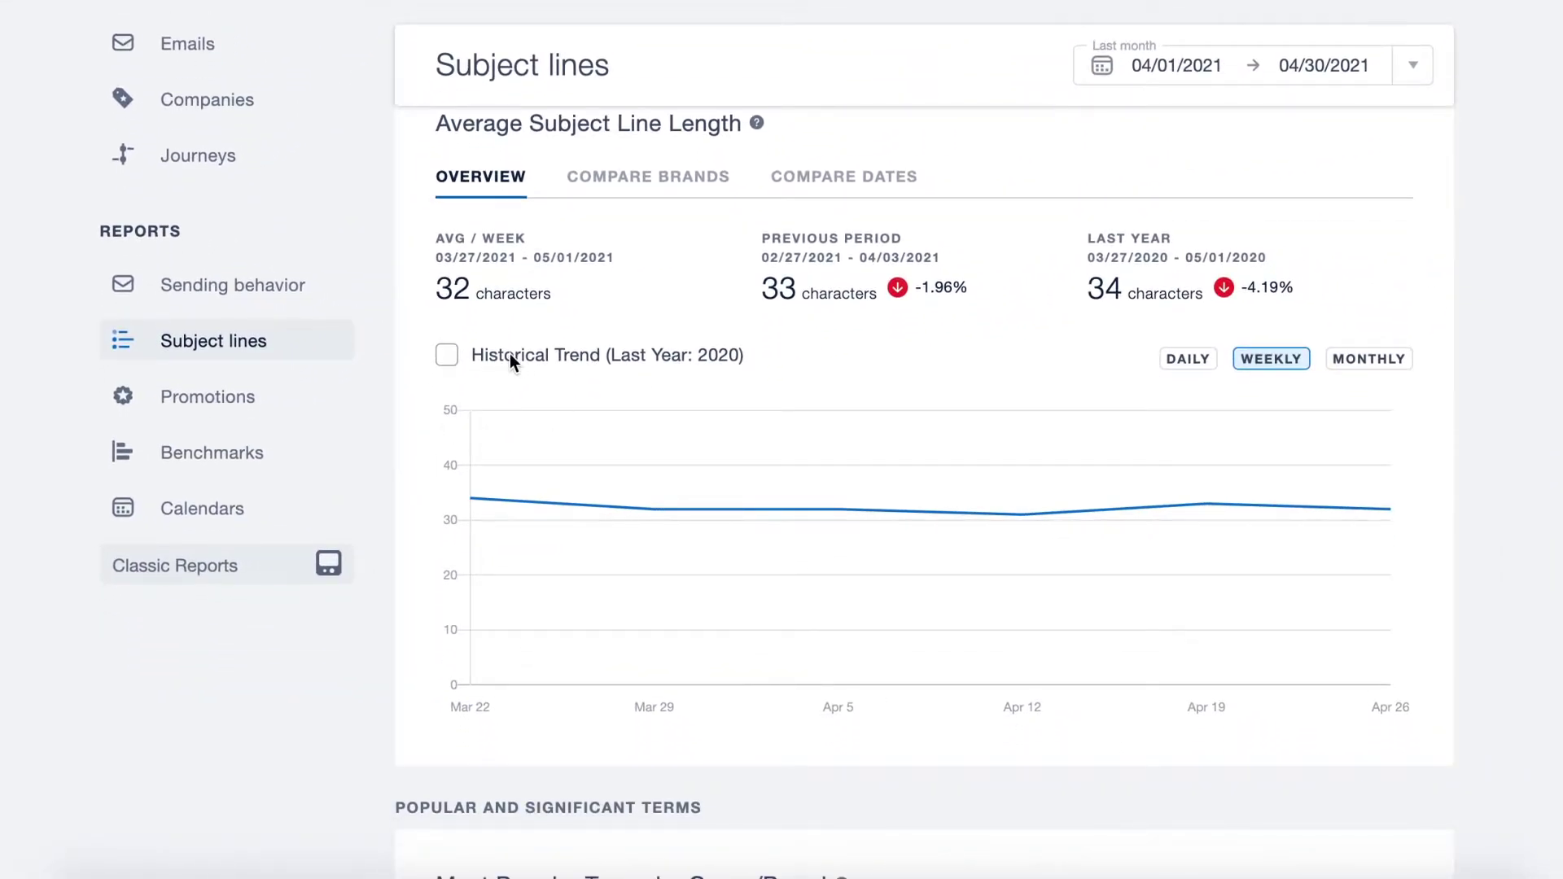
scroll(692, 391, down, 8)
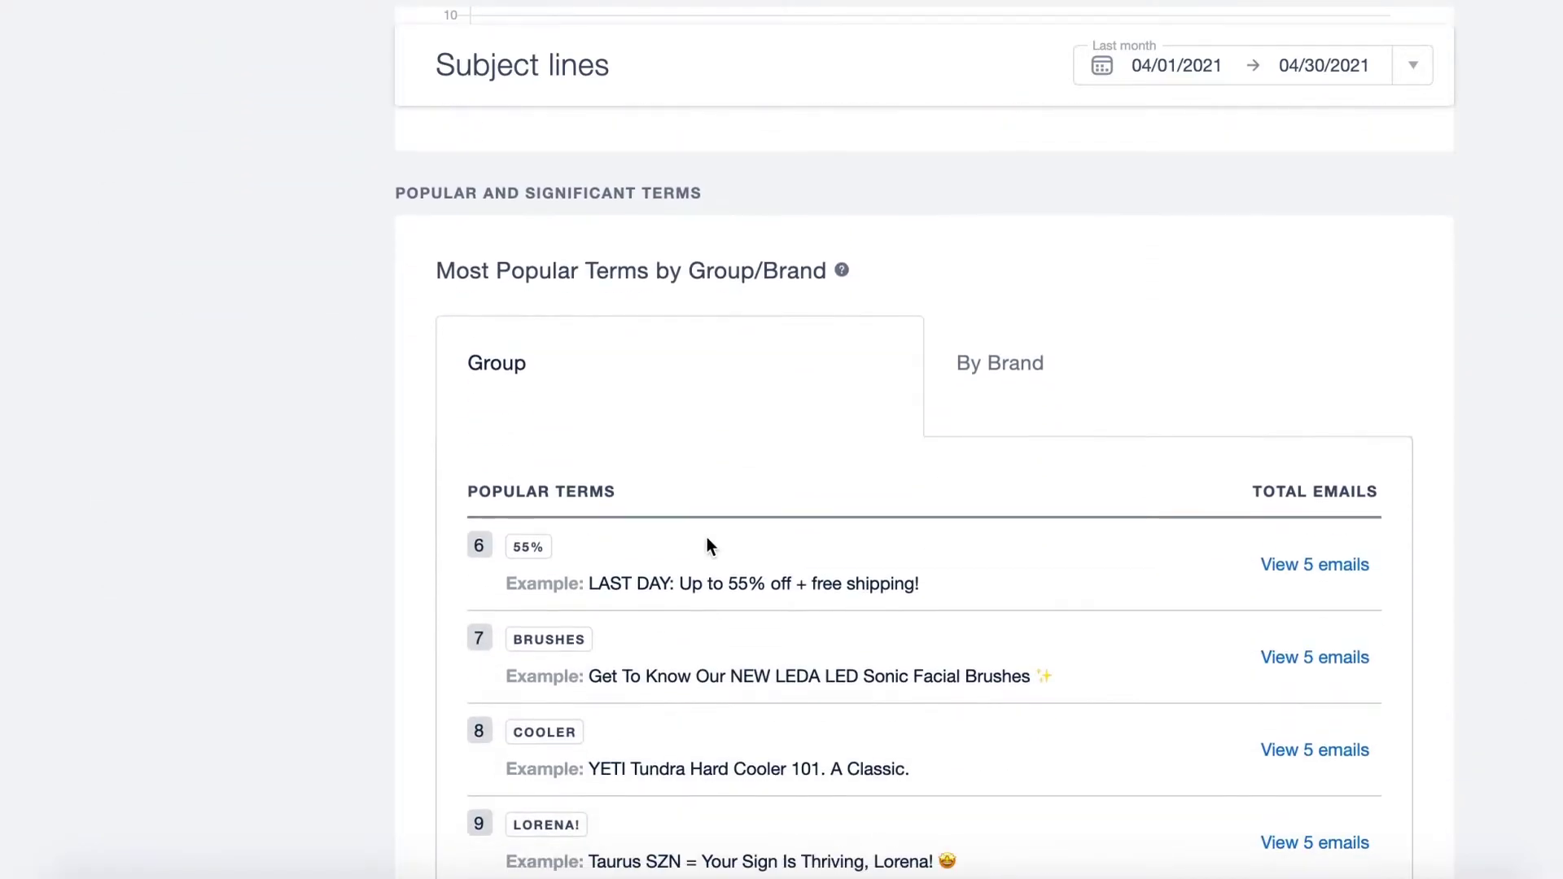
scroll(1027, 648, down, 11)
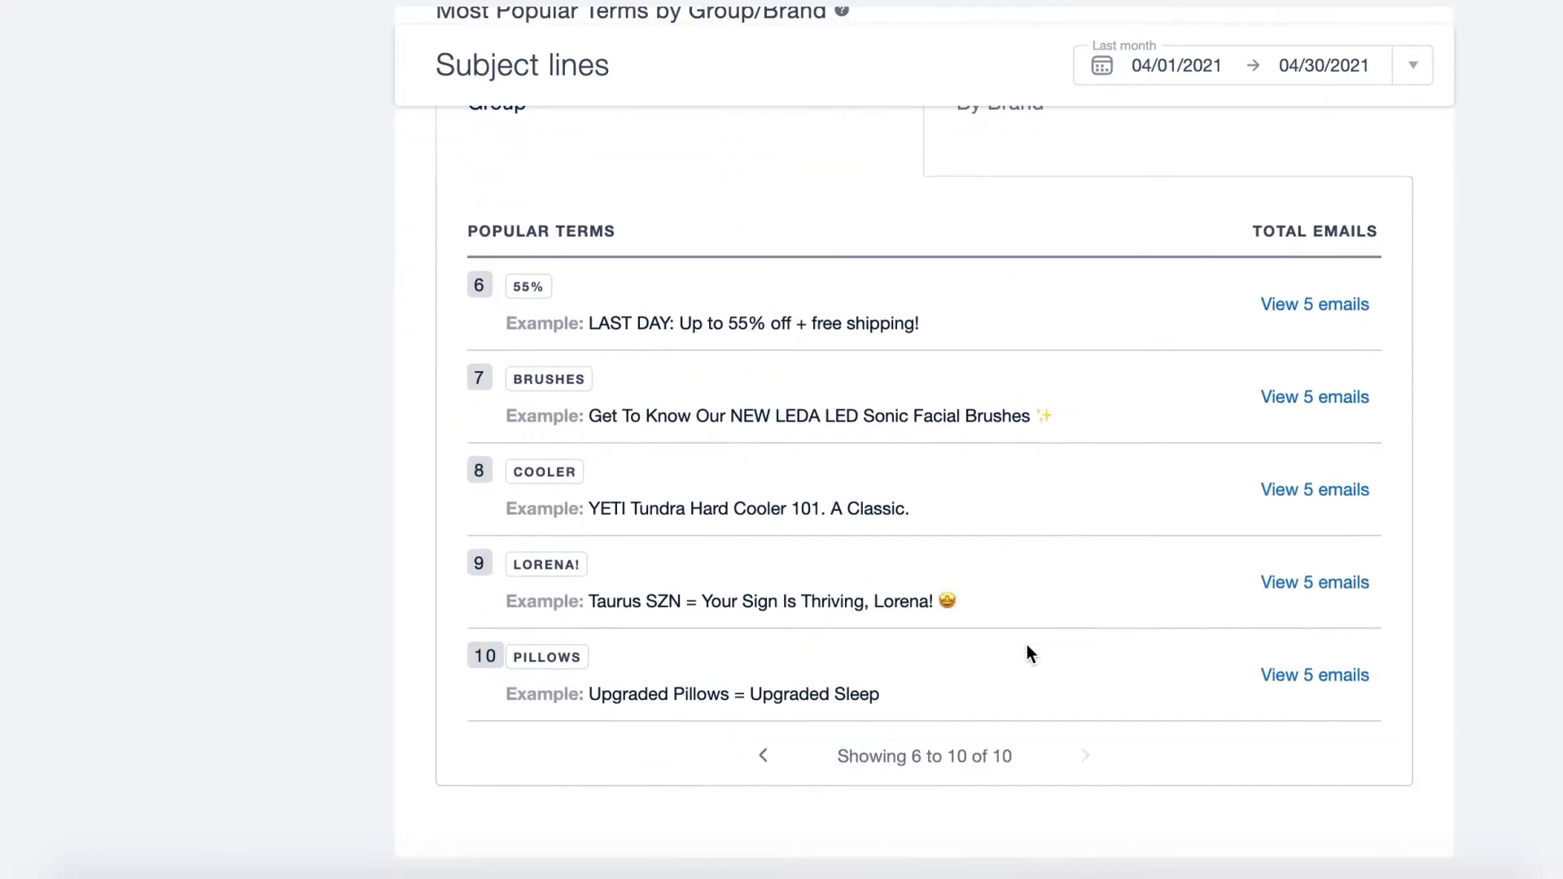
scroll(1027, 652, down, 7)
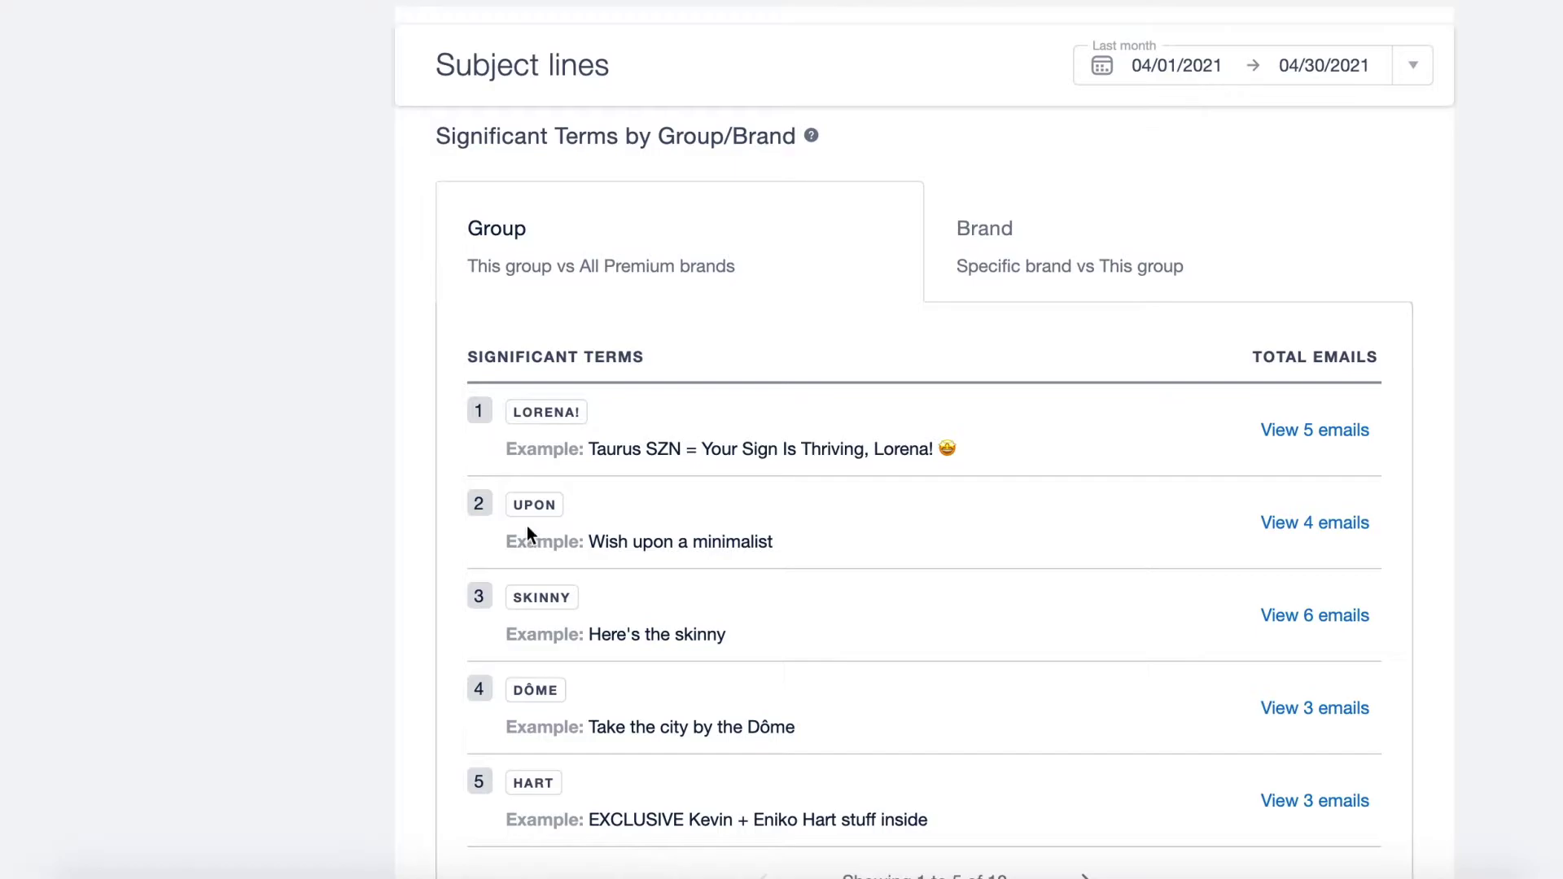
scroll(908, 656, down, 5)
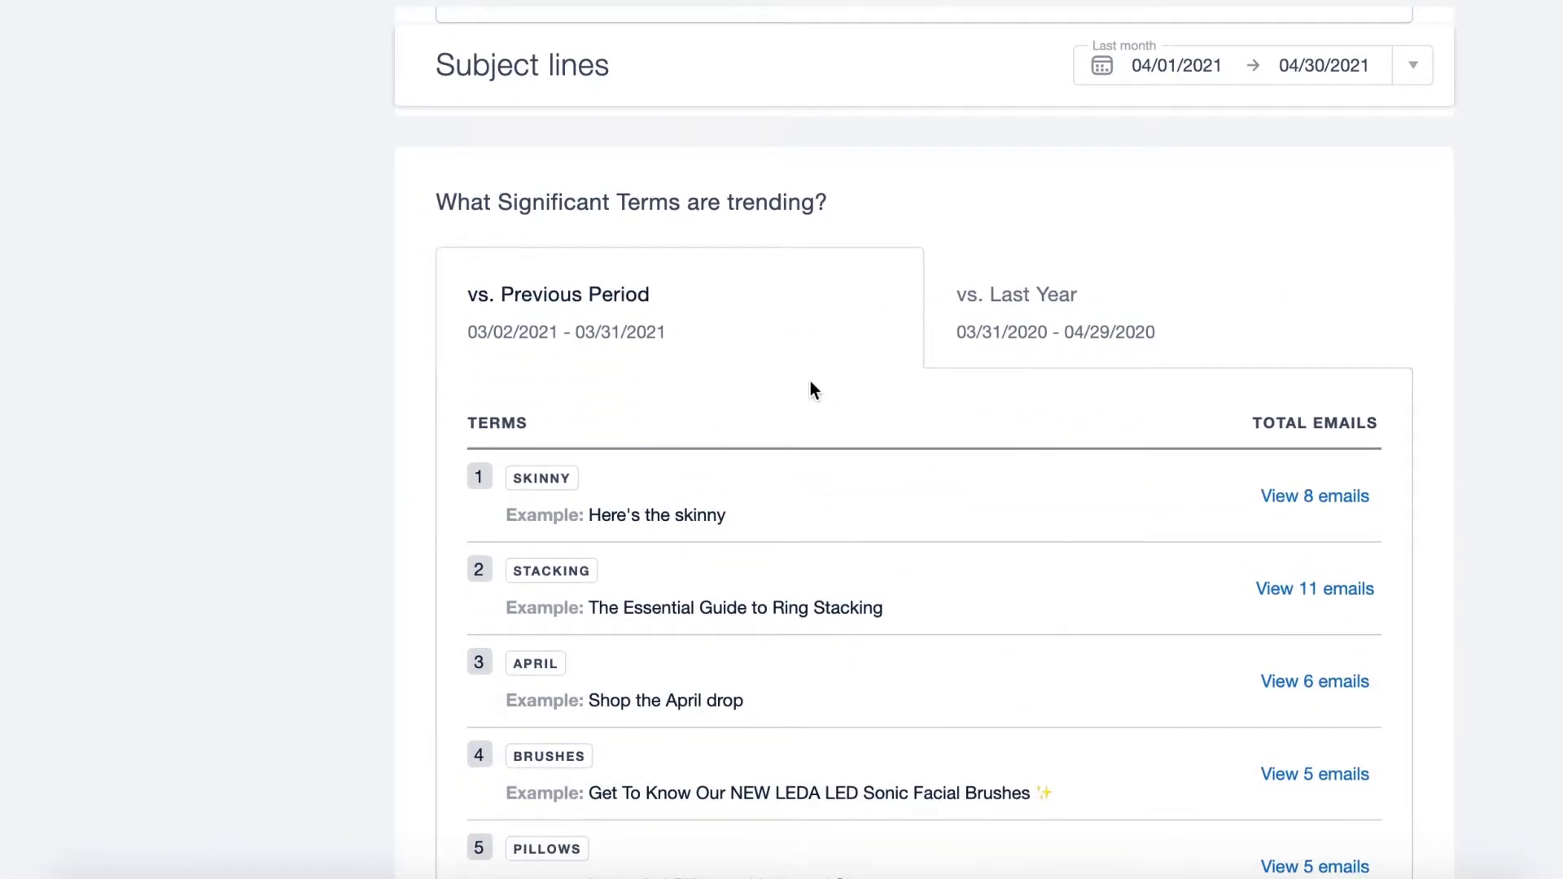
scroll(1052, 343, down, 11)
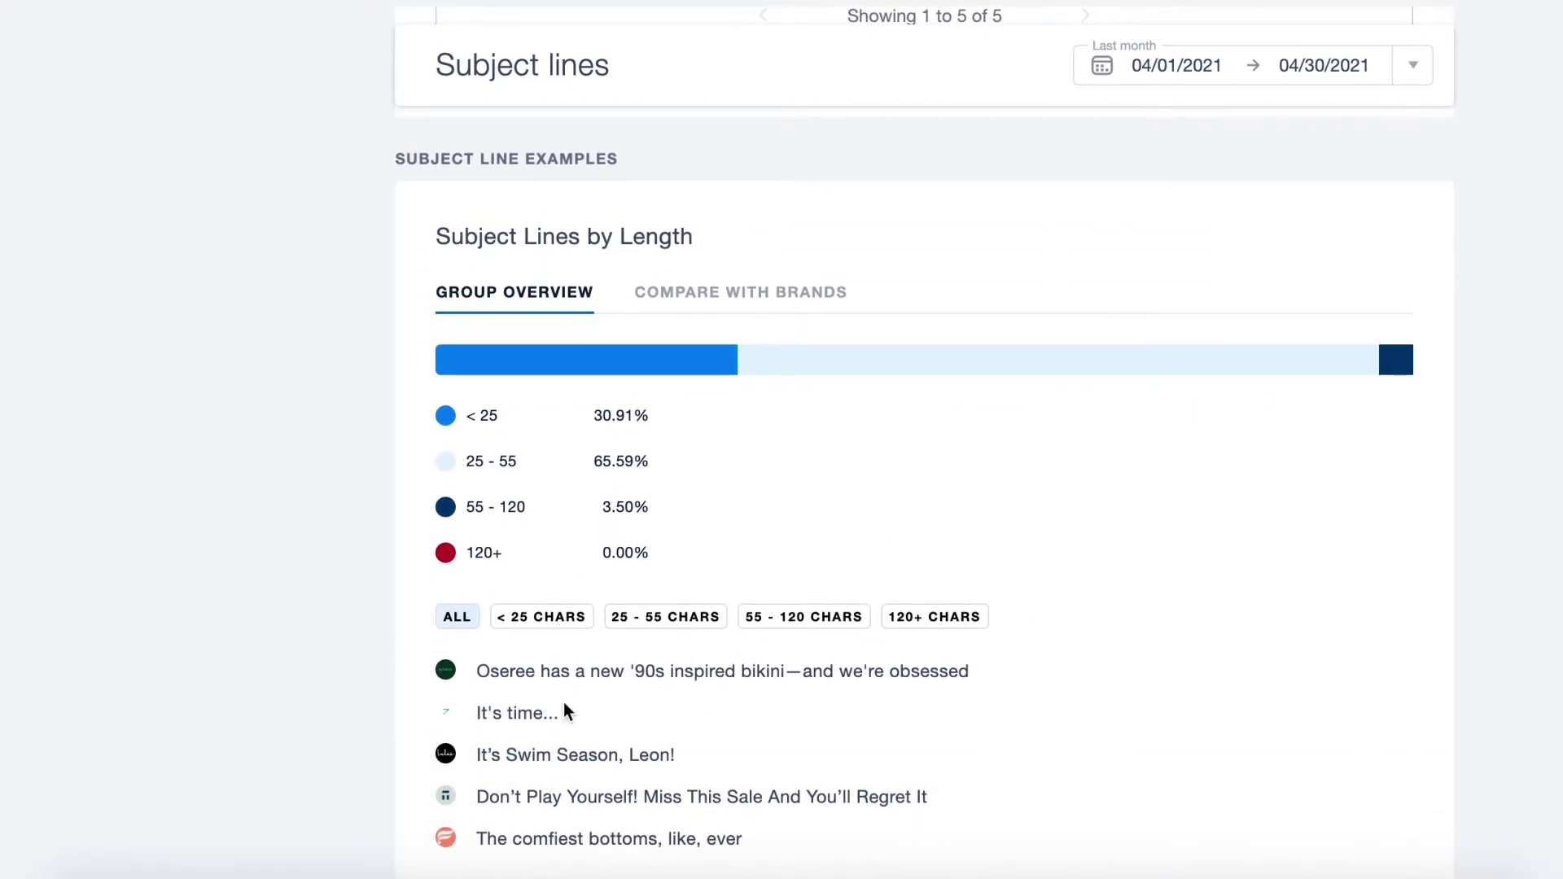
scroll(563, 701, down, 1)
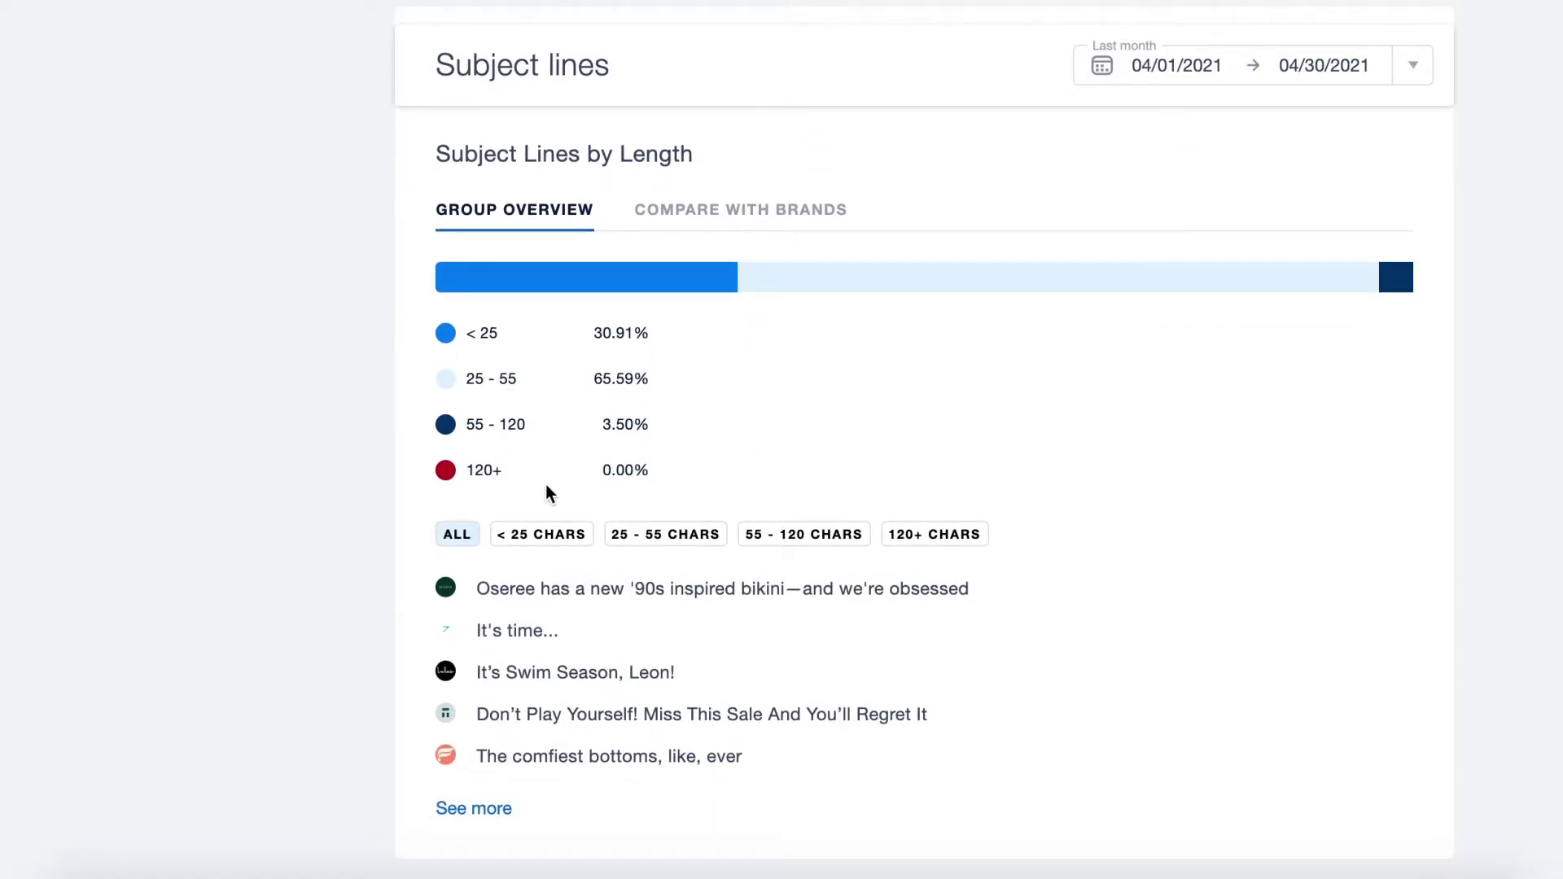
scroll(603, 453, up, 9)
scroll(603, 460, up, 10)
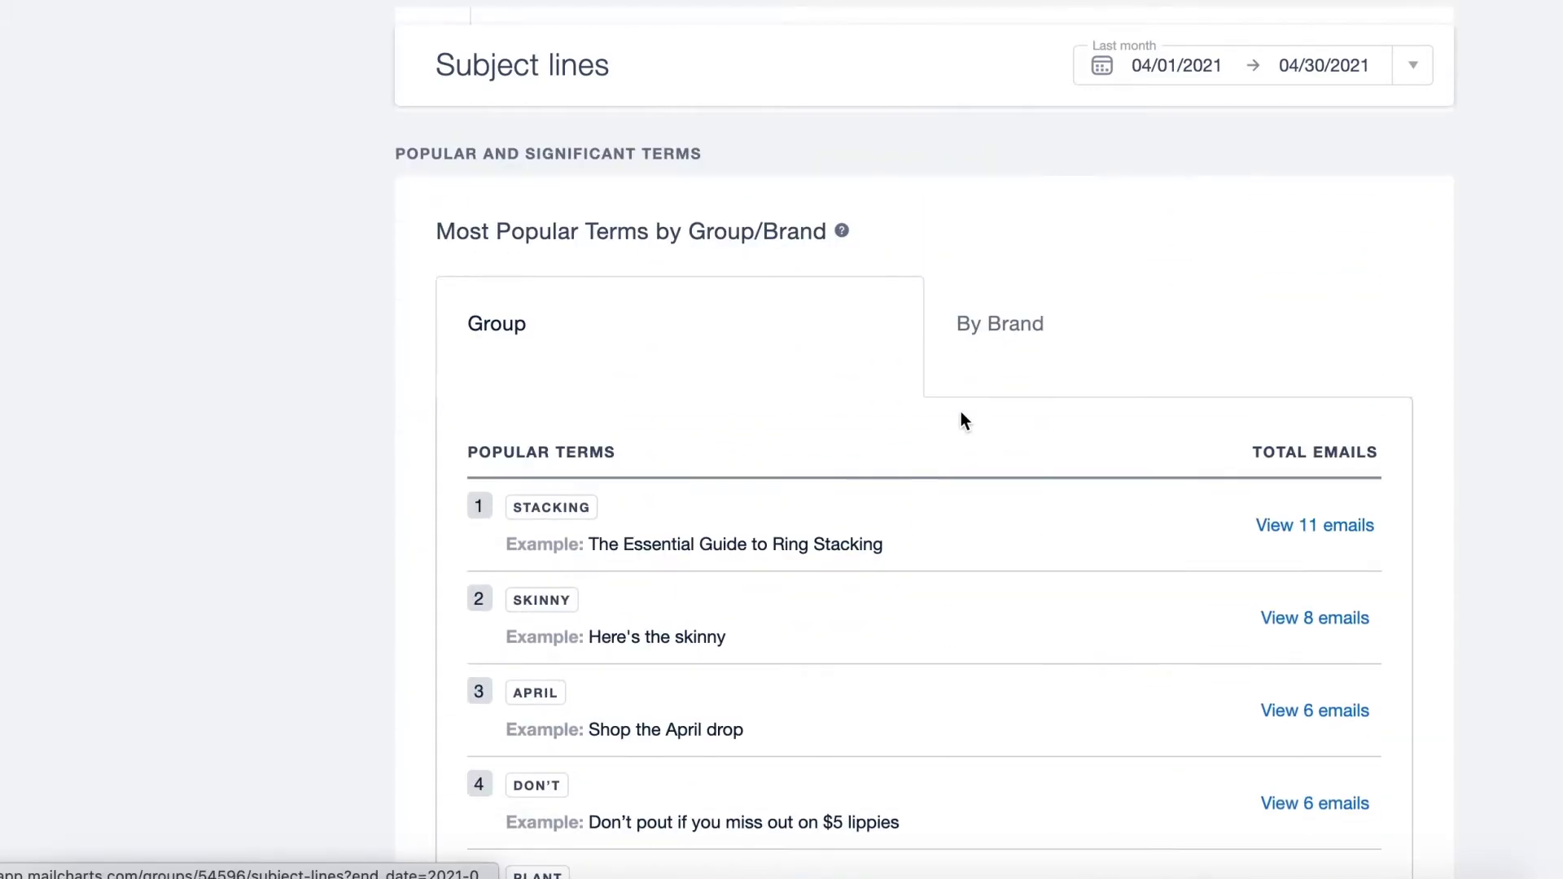
Switch Most Popular Terms from Group to Allbirds, showing terms led by 'dasher' and 'tree'.
click(994, 321)
click(1160, 529)
scroll(895, 551, down, 2)
scroll(888, 444, up, 1)
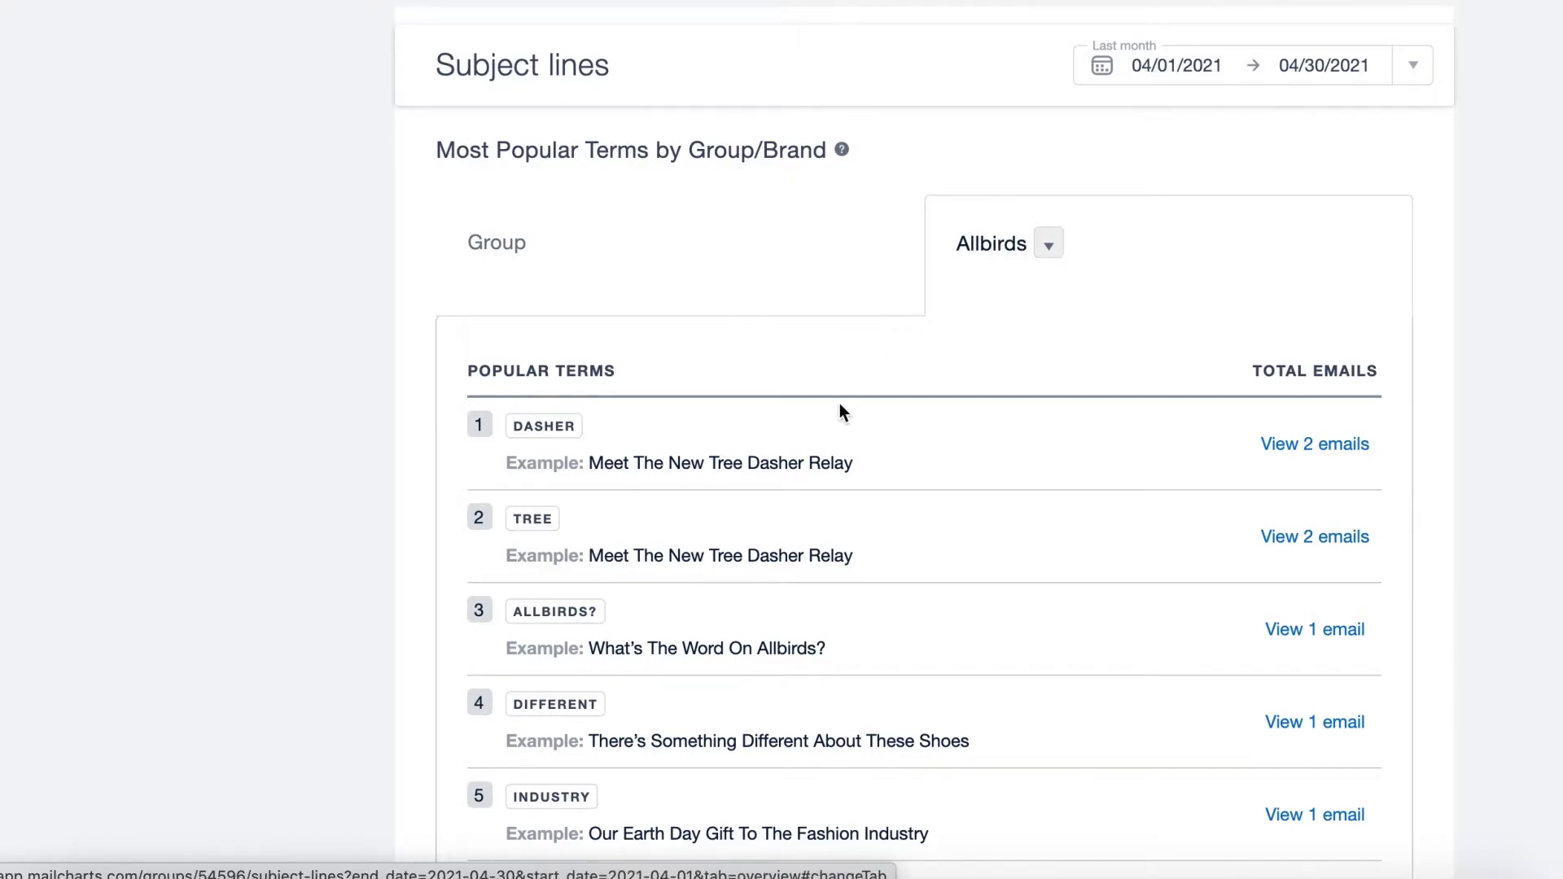
scroll(834, 432, down, 2)
Show the next page of popular terms, then review the April 2021 Promotions charts (34.21% average rate).
click(1085, 763)
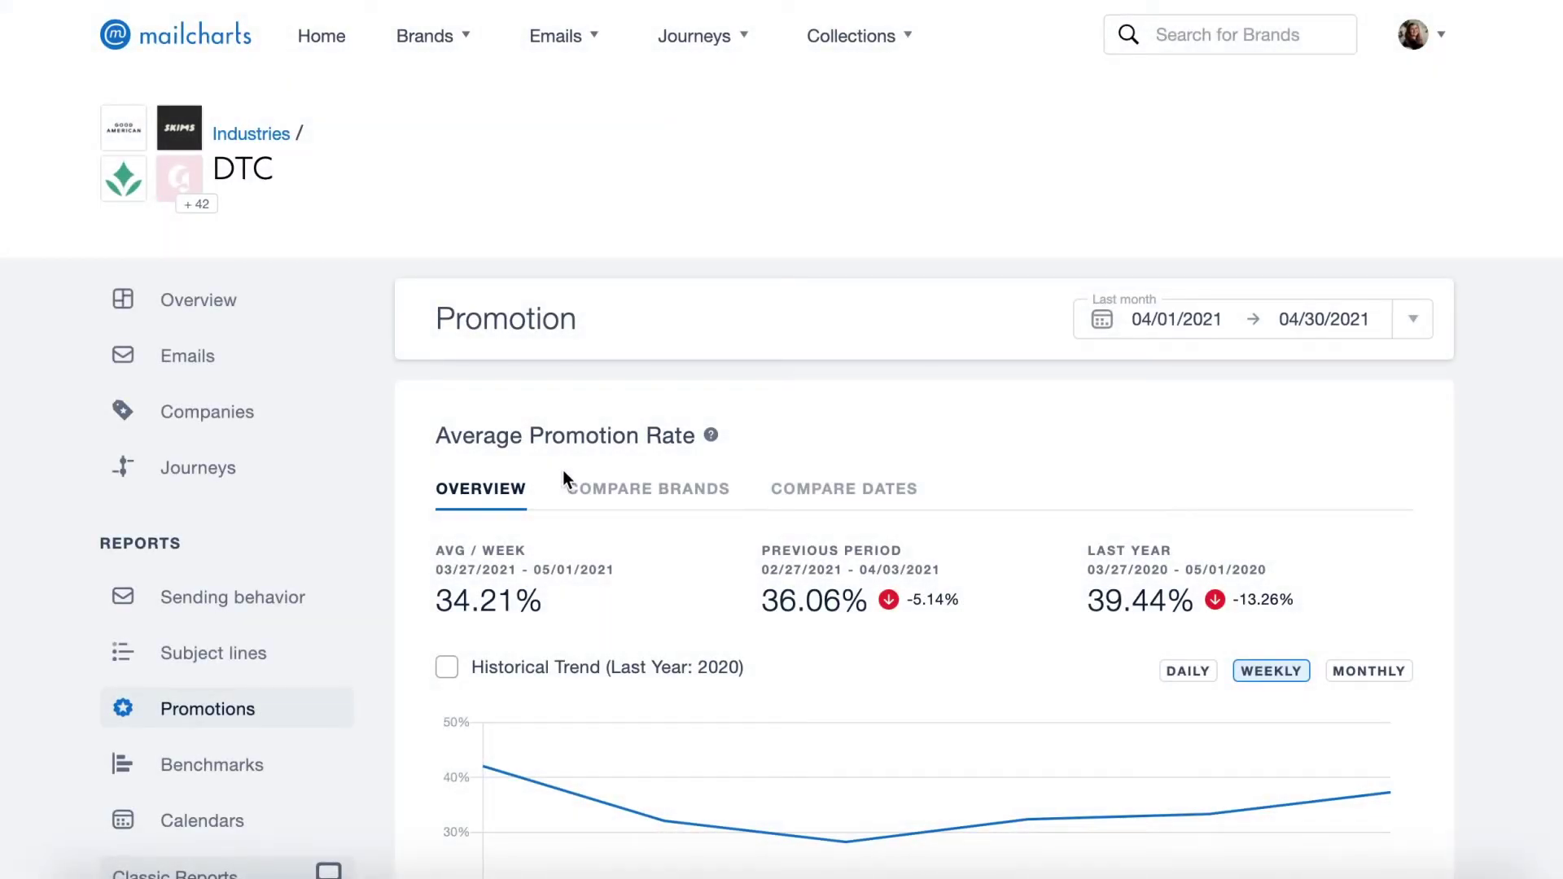
scroll(598, 563, down, 10)
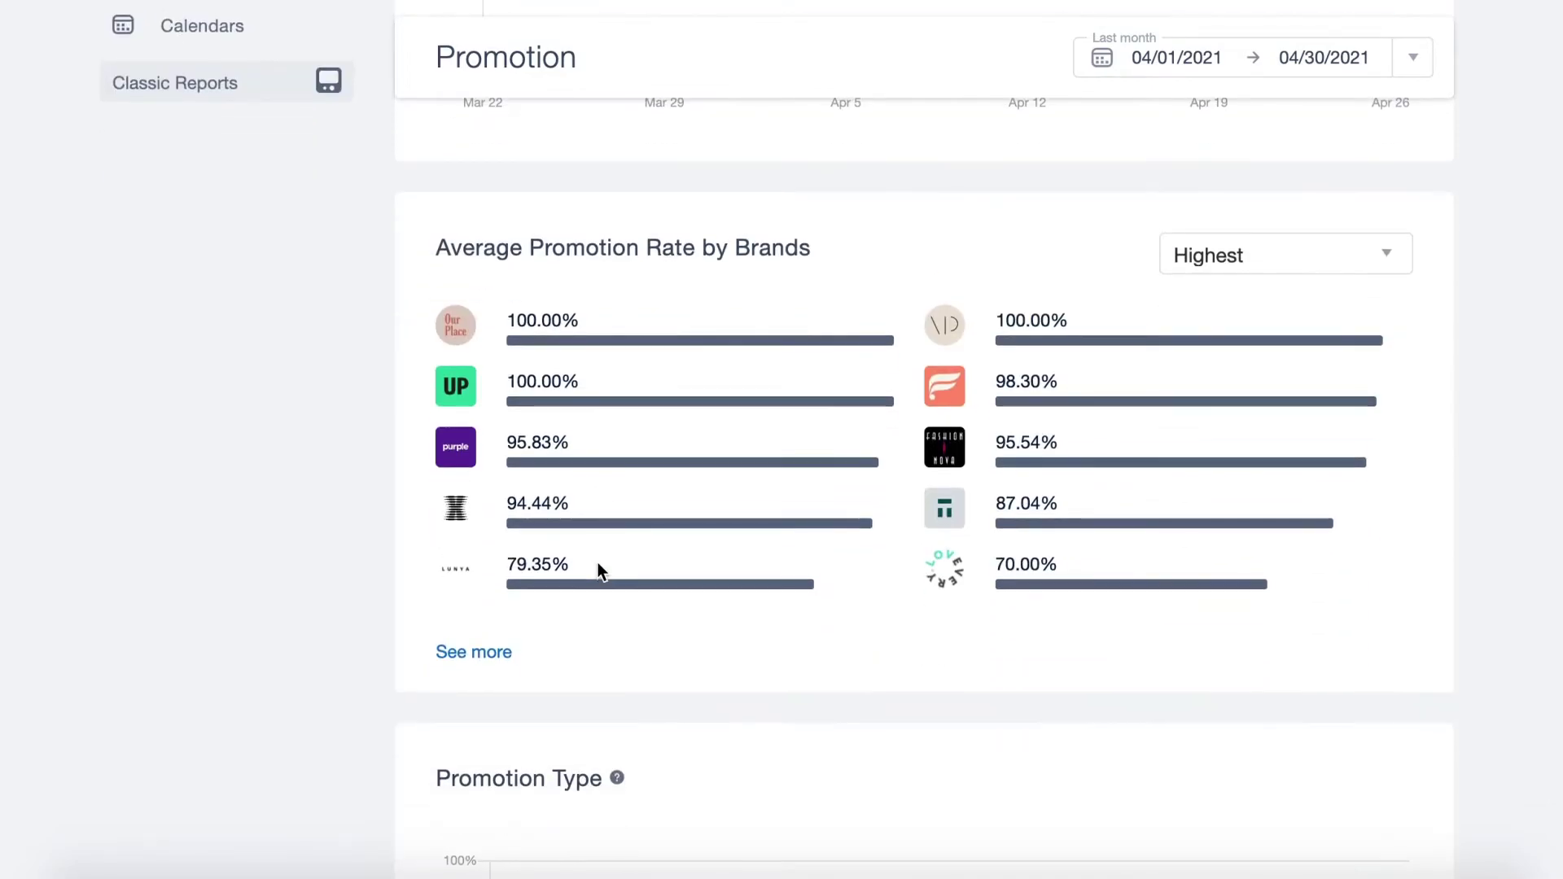
scroll(837, 670, down, 7)
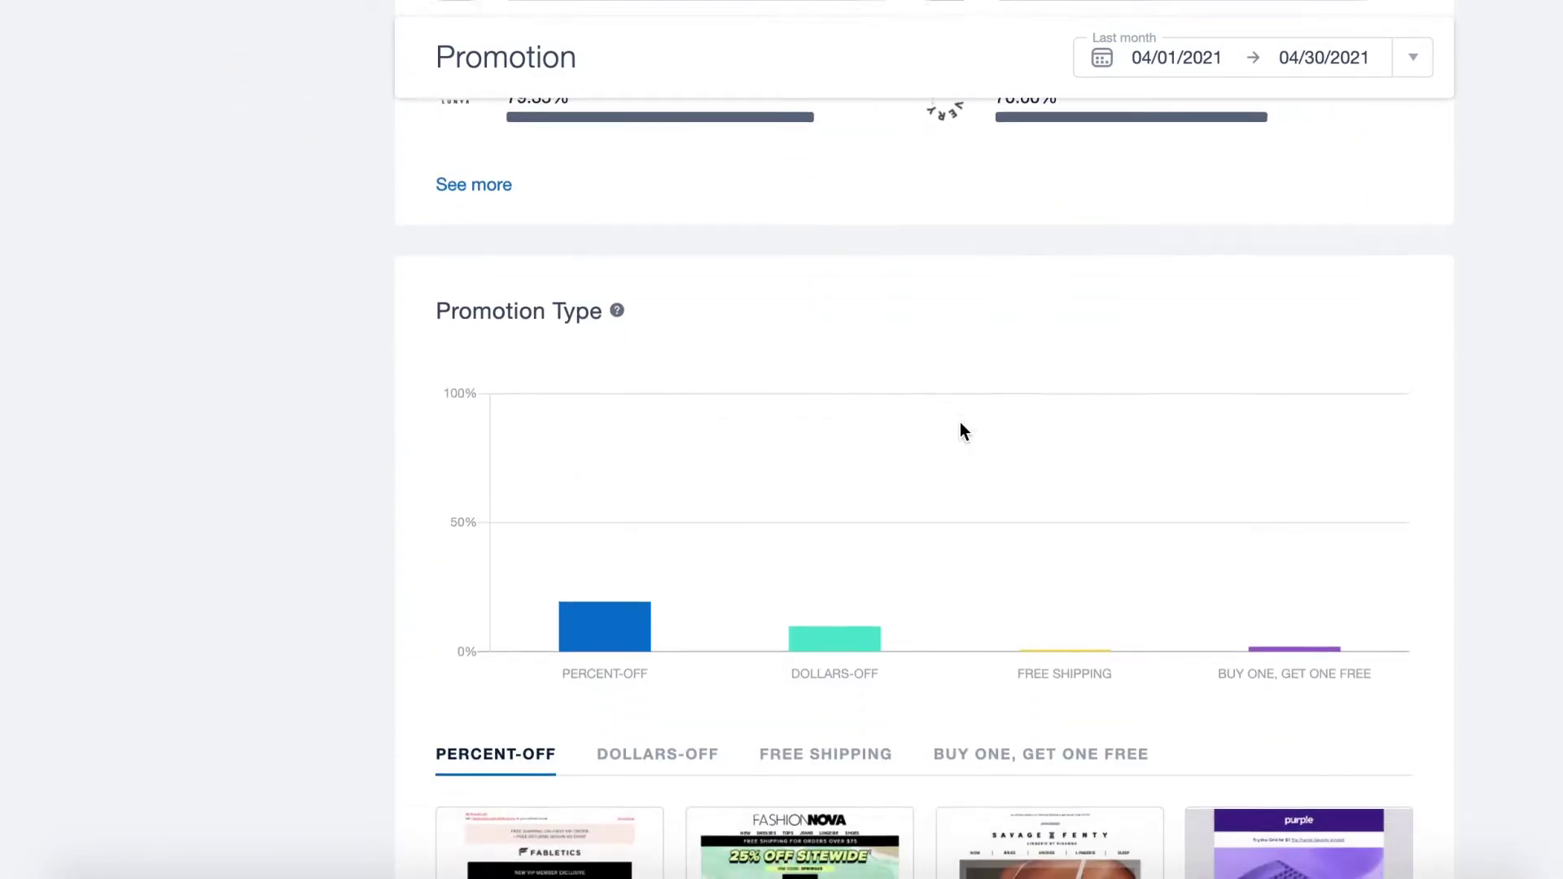
scroll(961, 488, down, 4)
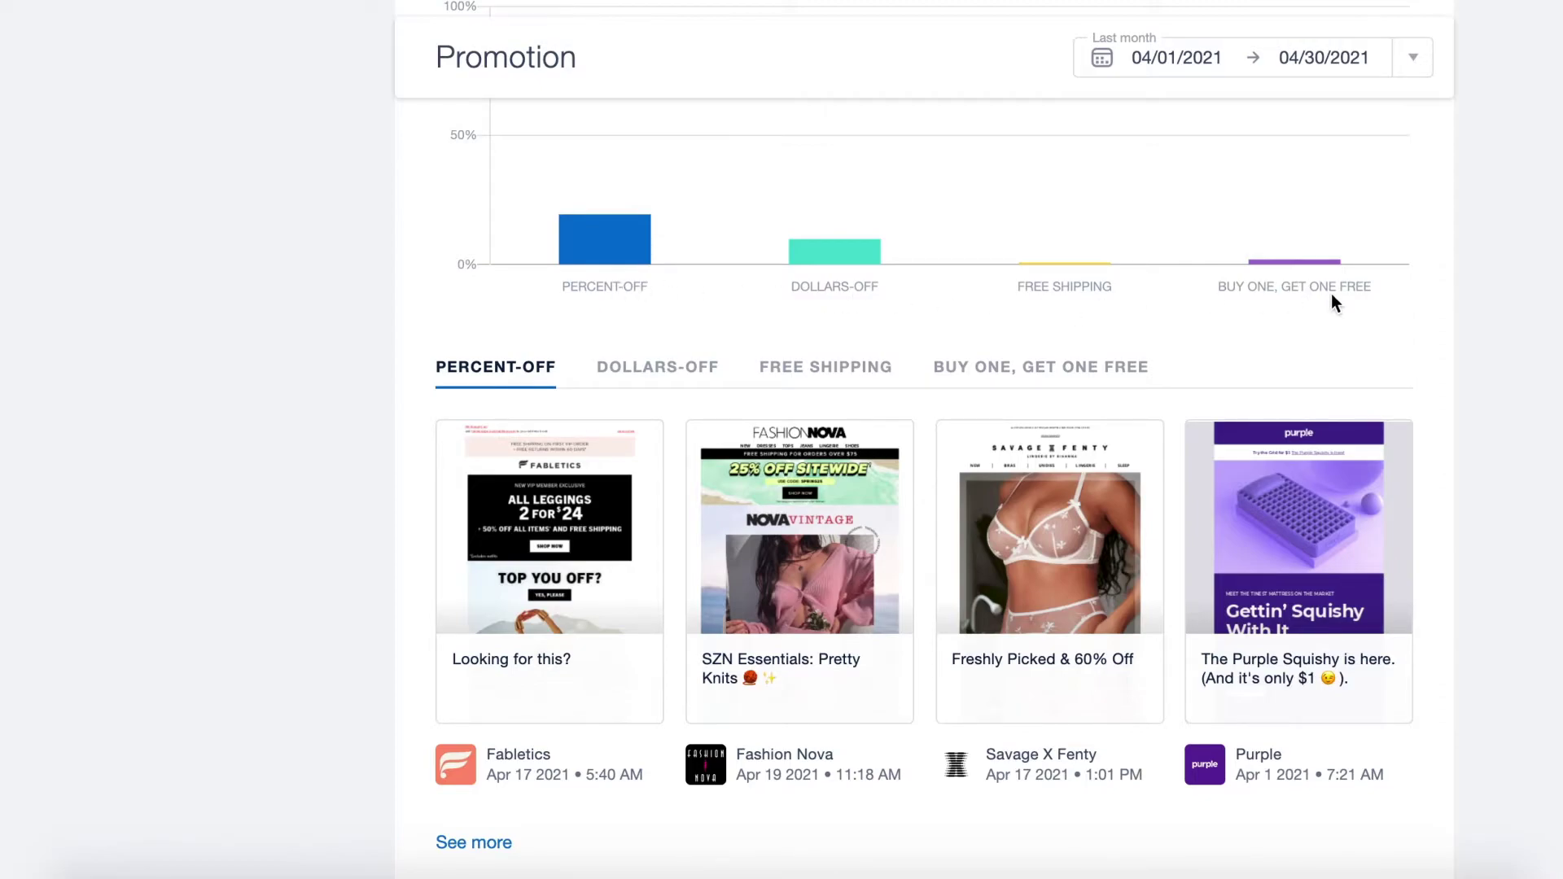
scroll(1248, 193, up, 15)
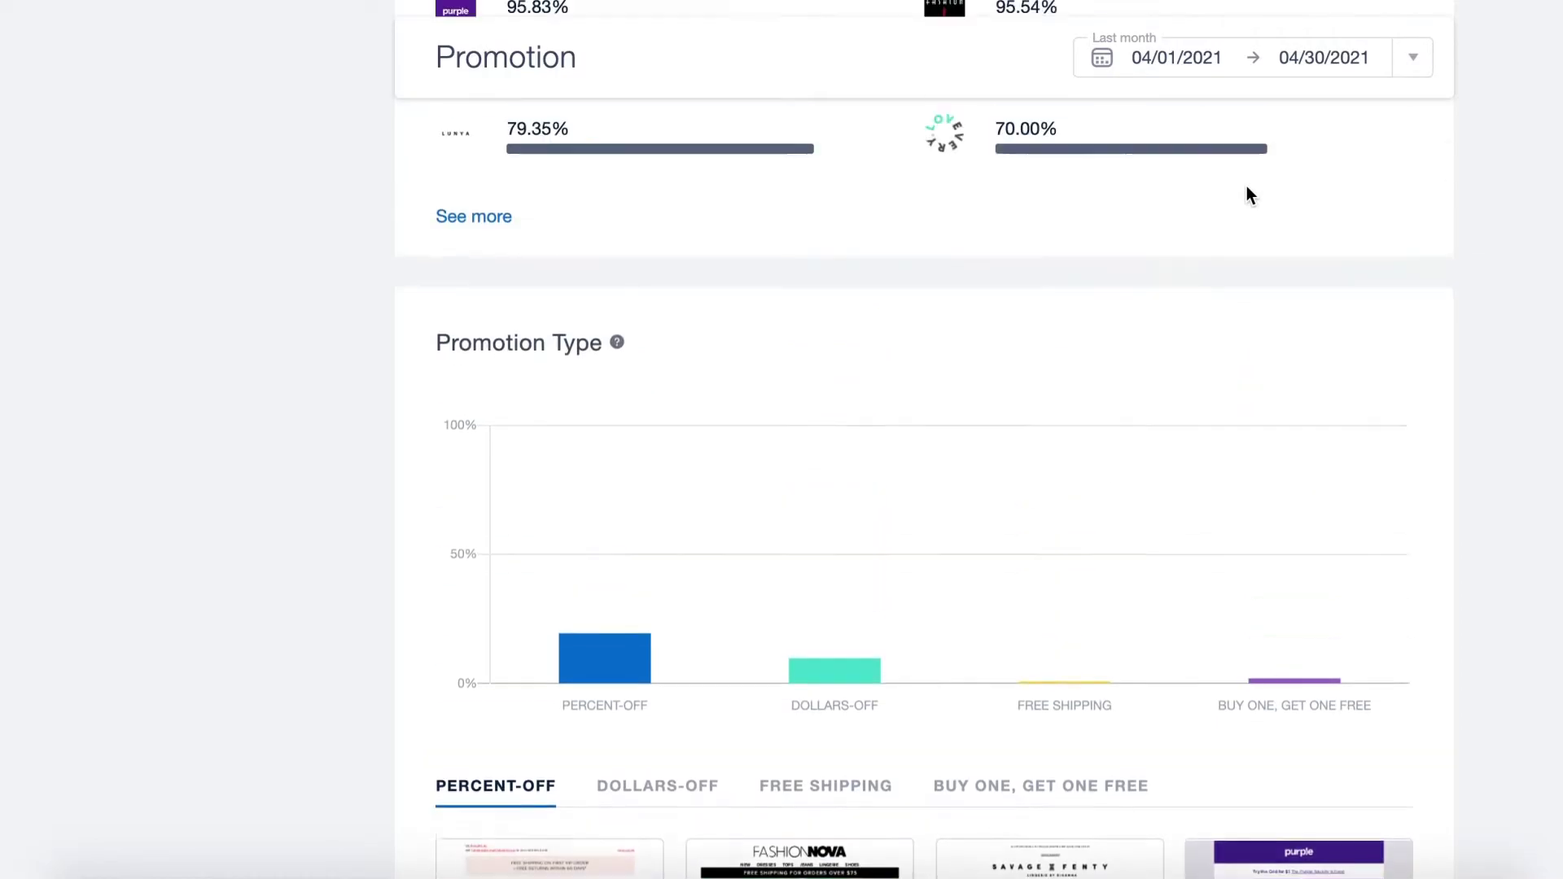
scroll(1247, 189, up, 3)
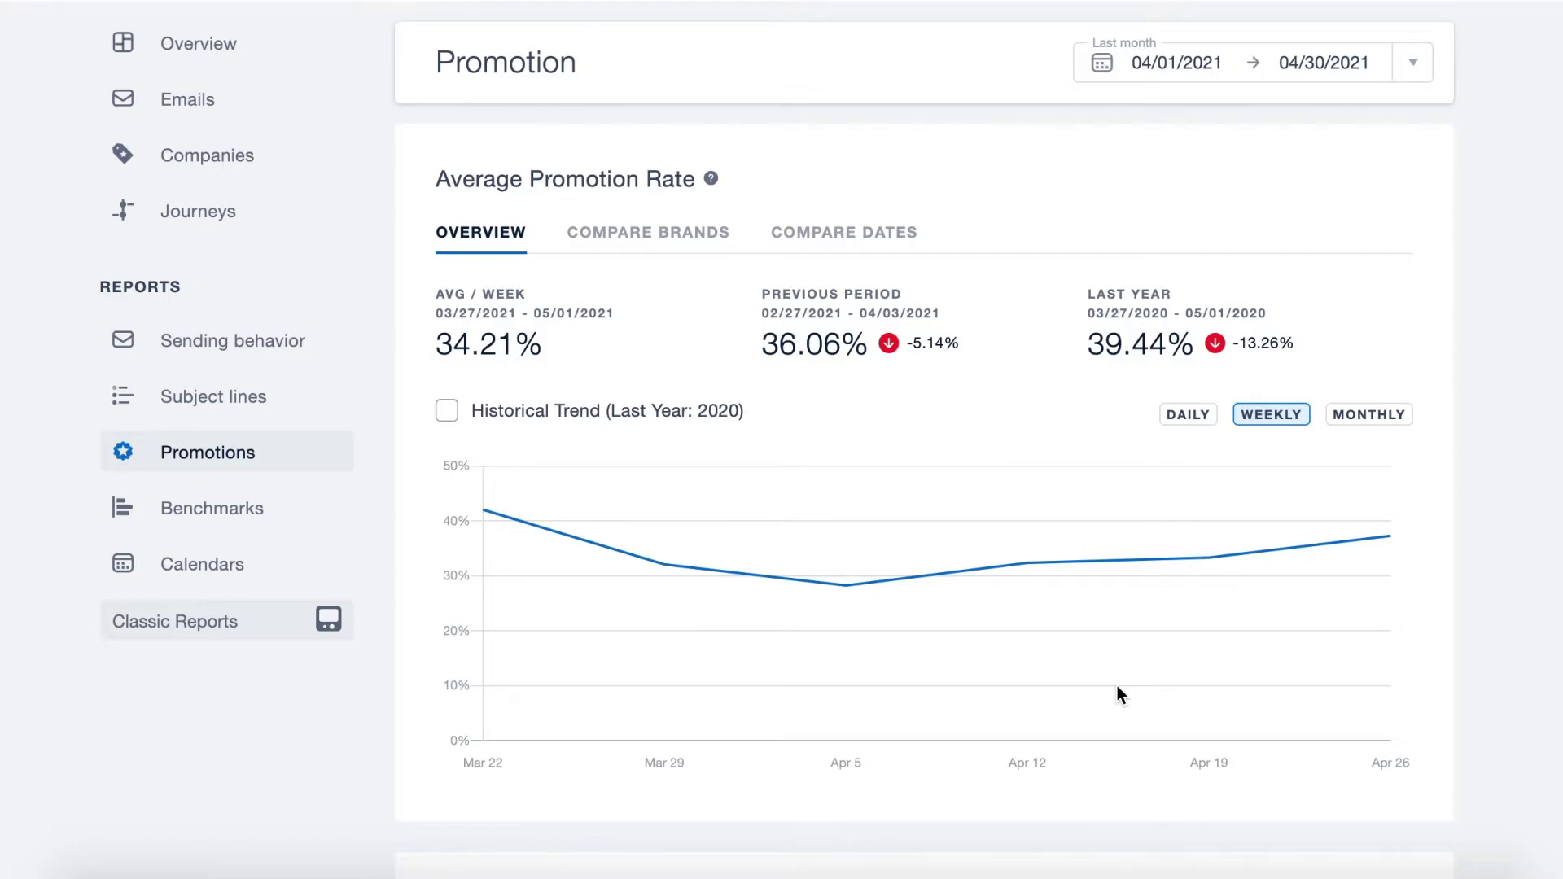
Review the 90-day DTC vs Premium Brands Benchmarks: emails sent, promotion rate, subject length, mobile optimization.
click(228, 520)
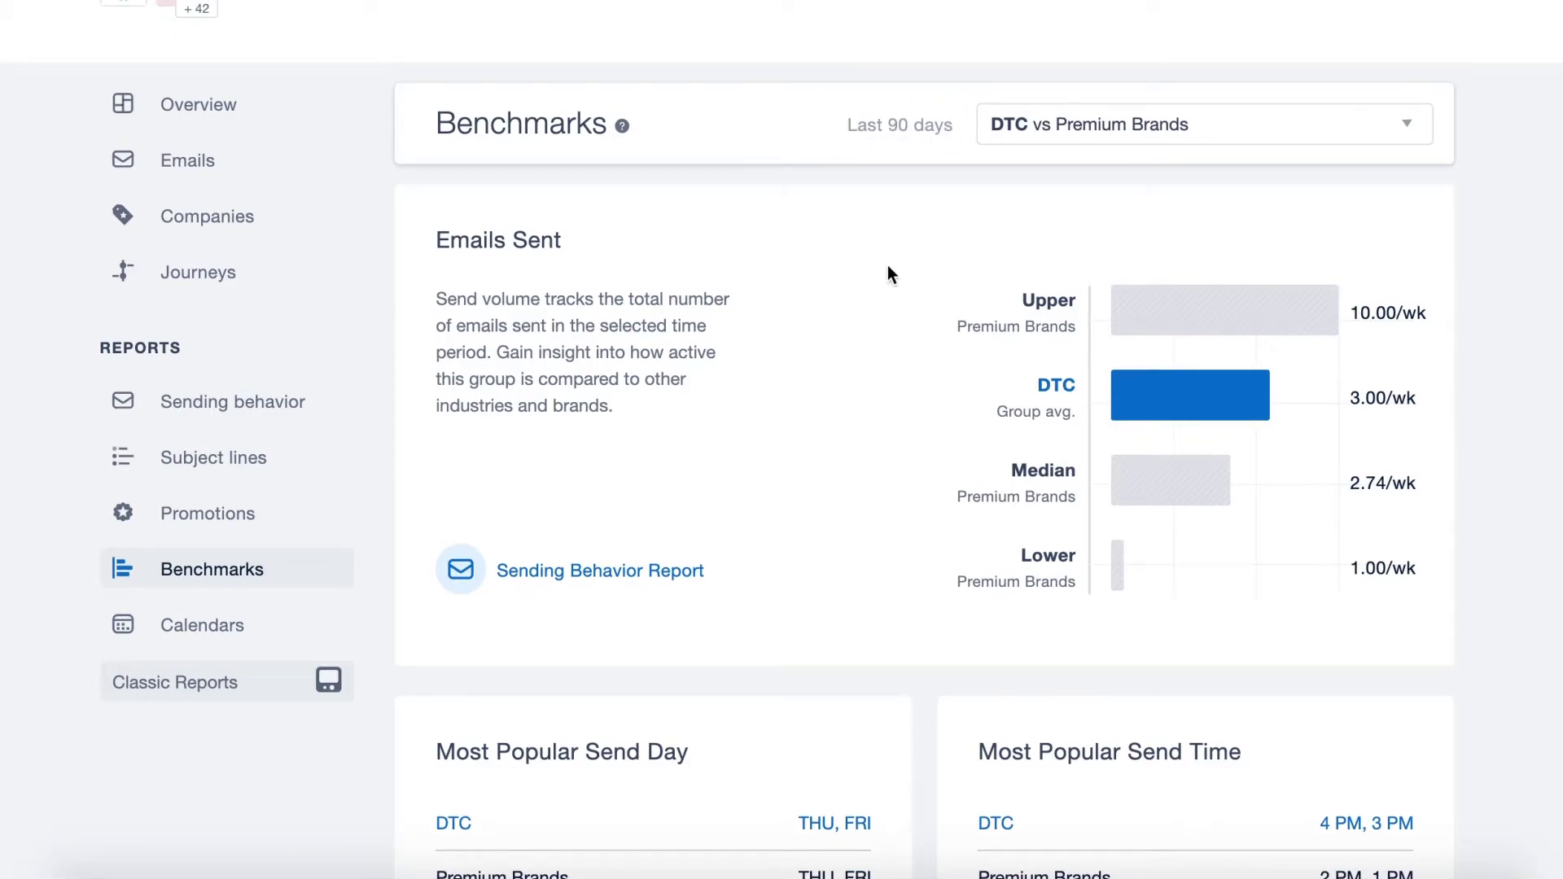
scroll(924, 390, down, 2)
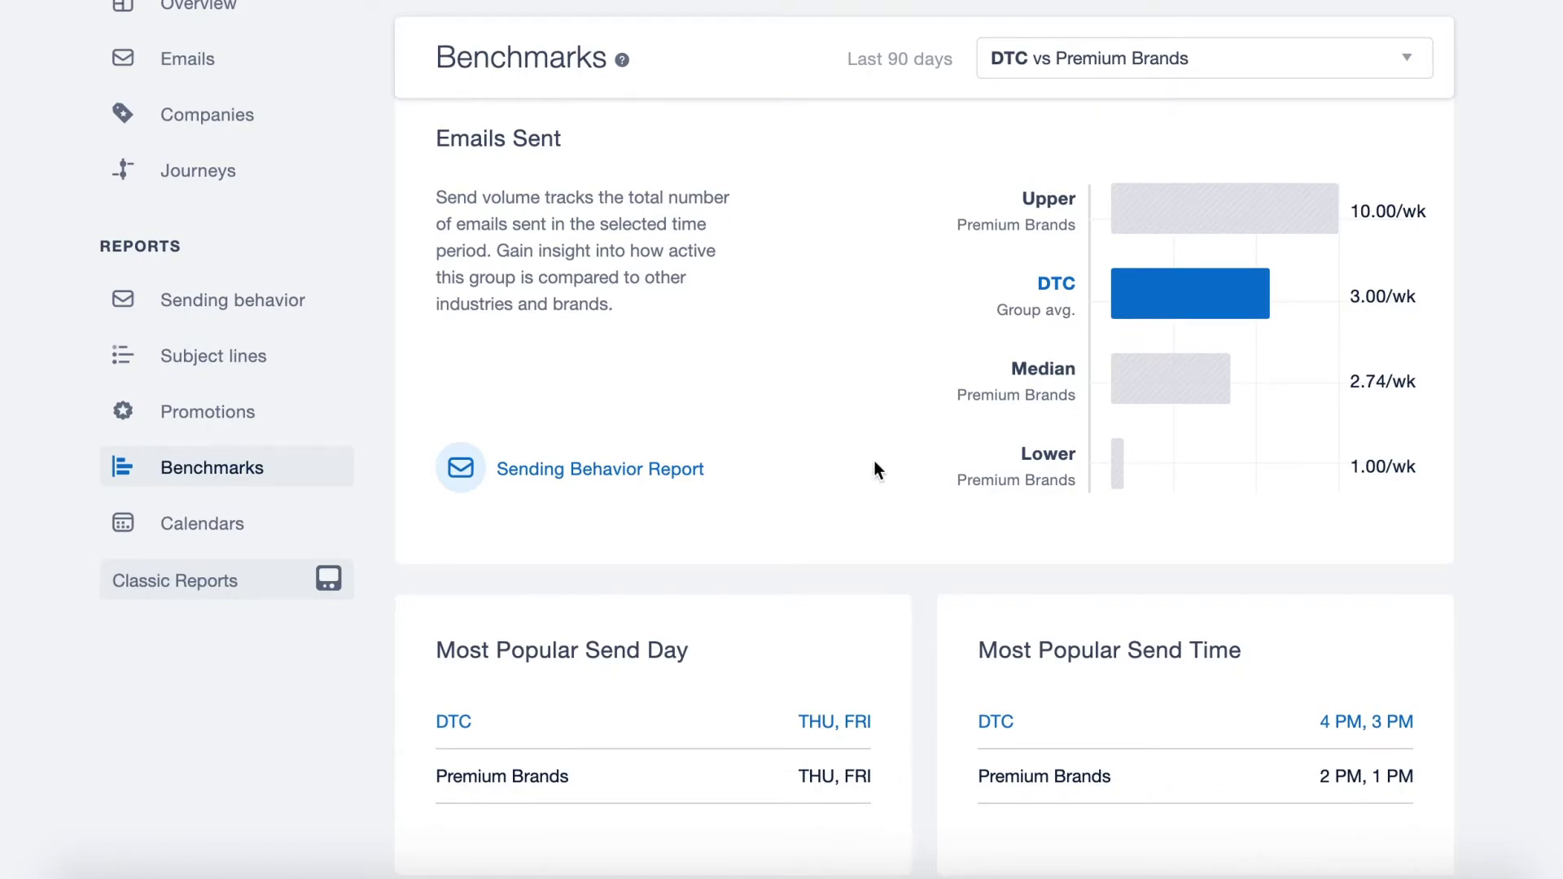
scroll(959, 476, down, 5)
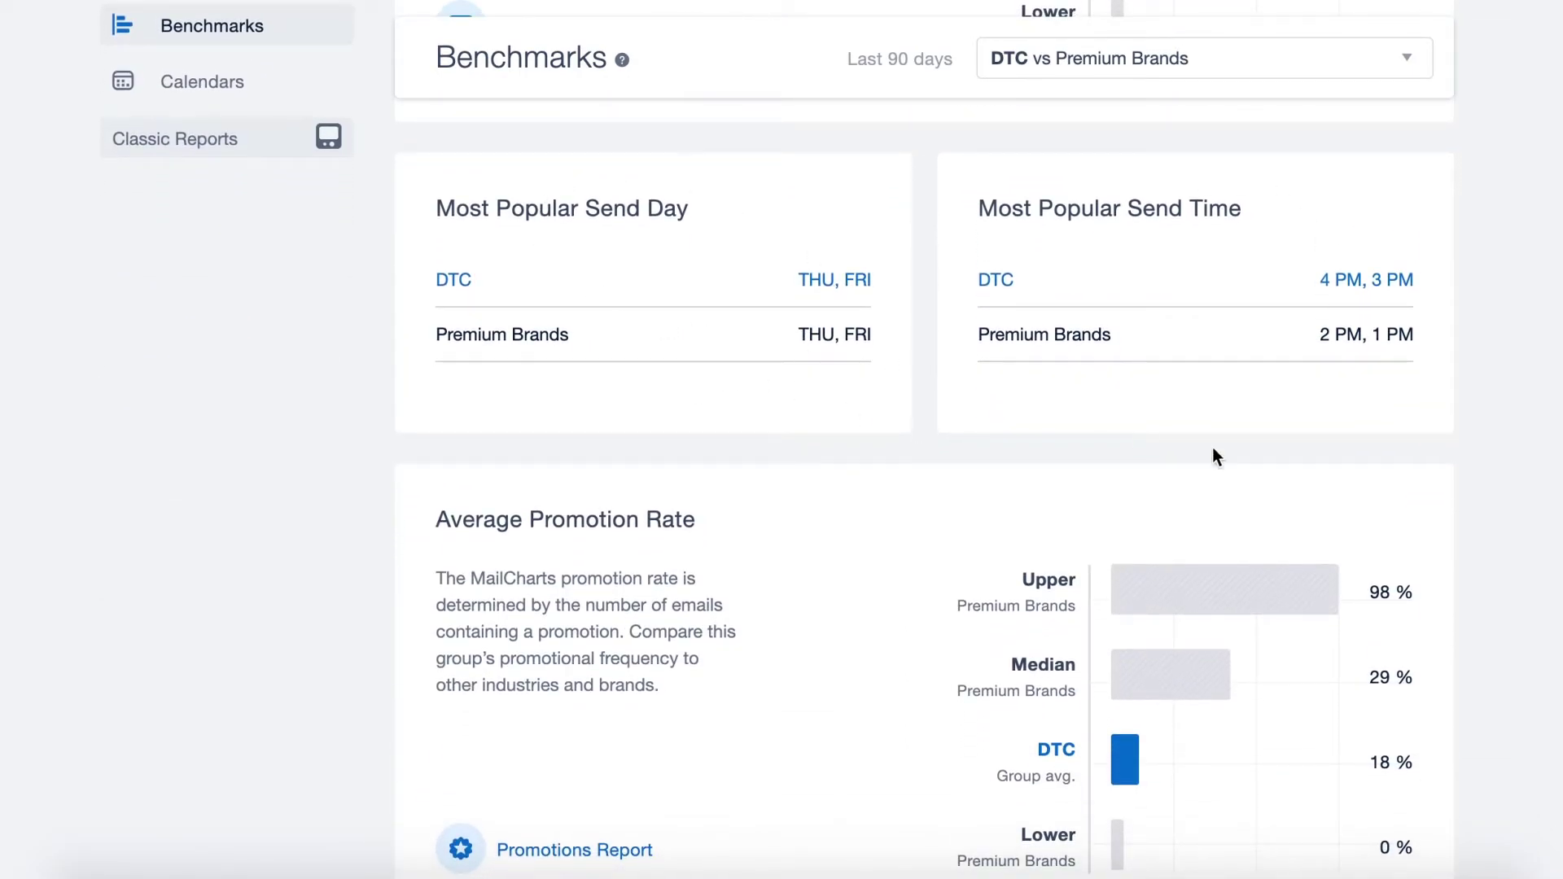
scroll(1291, 429, down, 3)
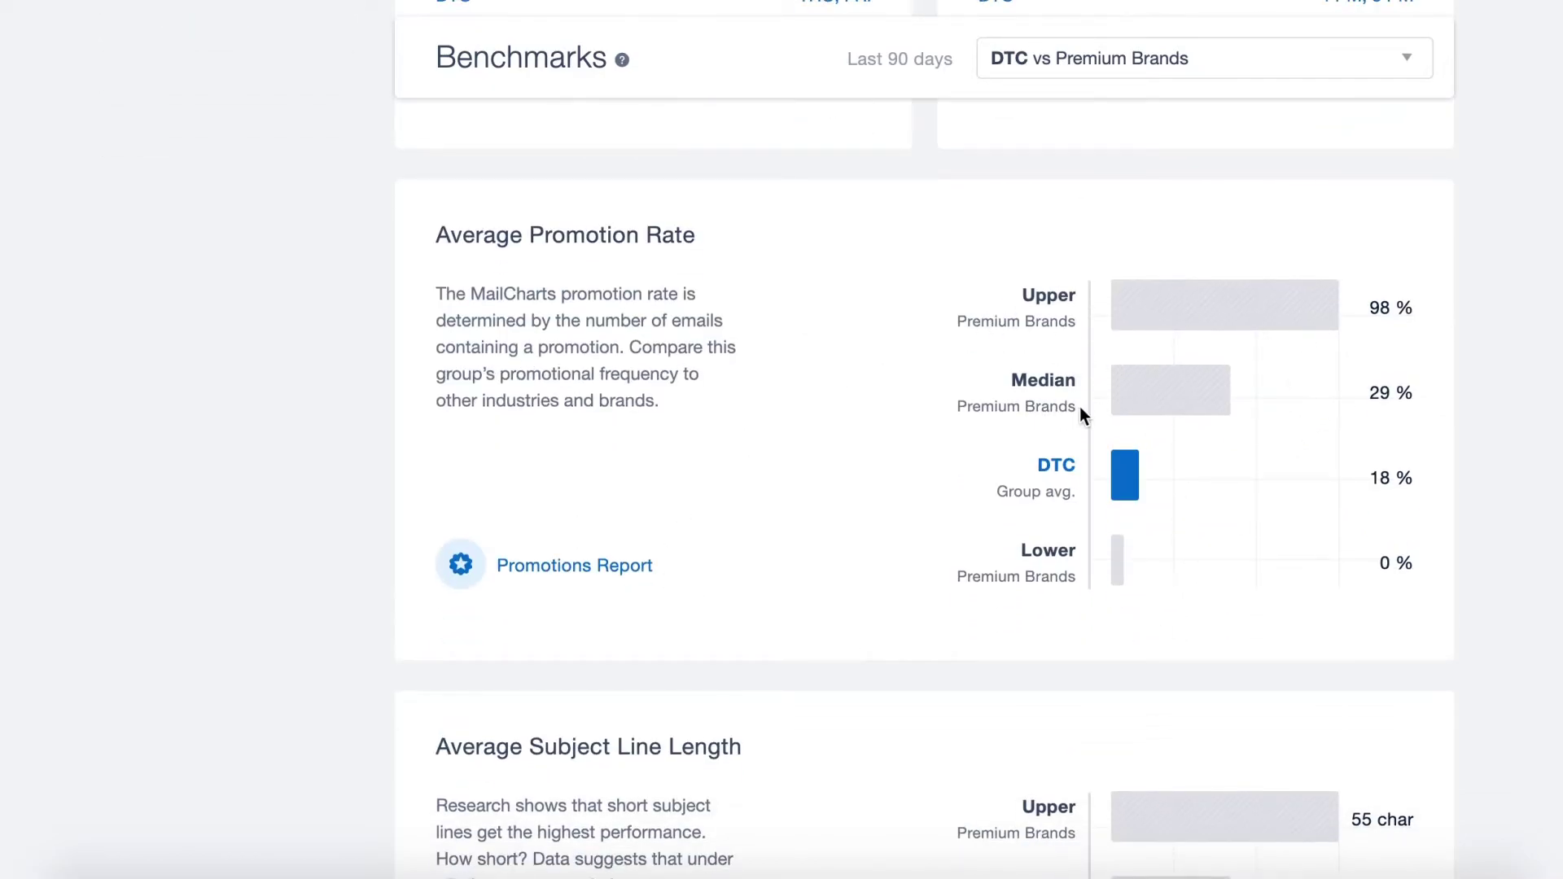
scroll(1073, 480, down, 4)
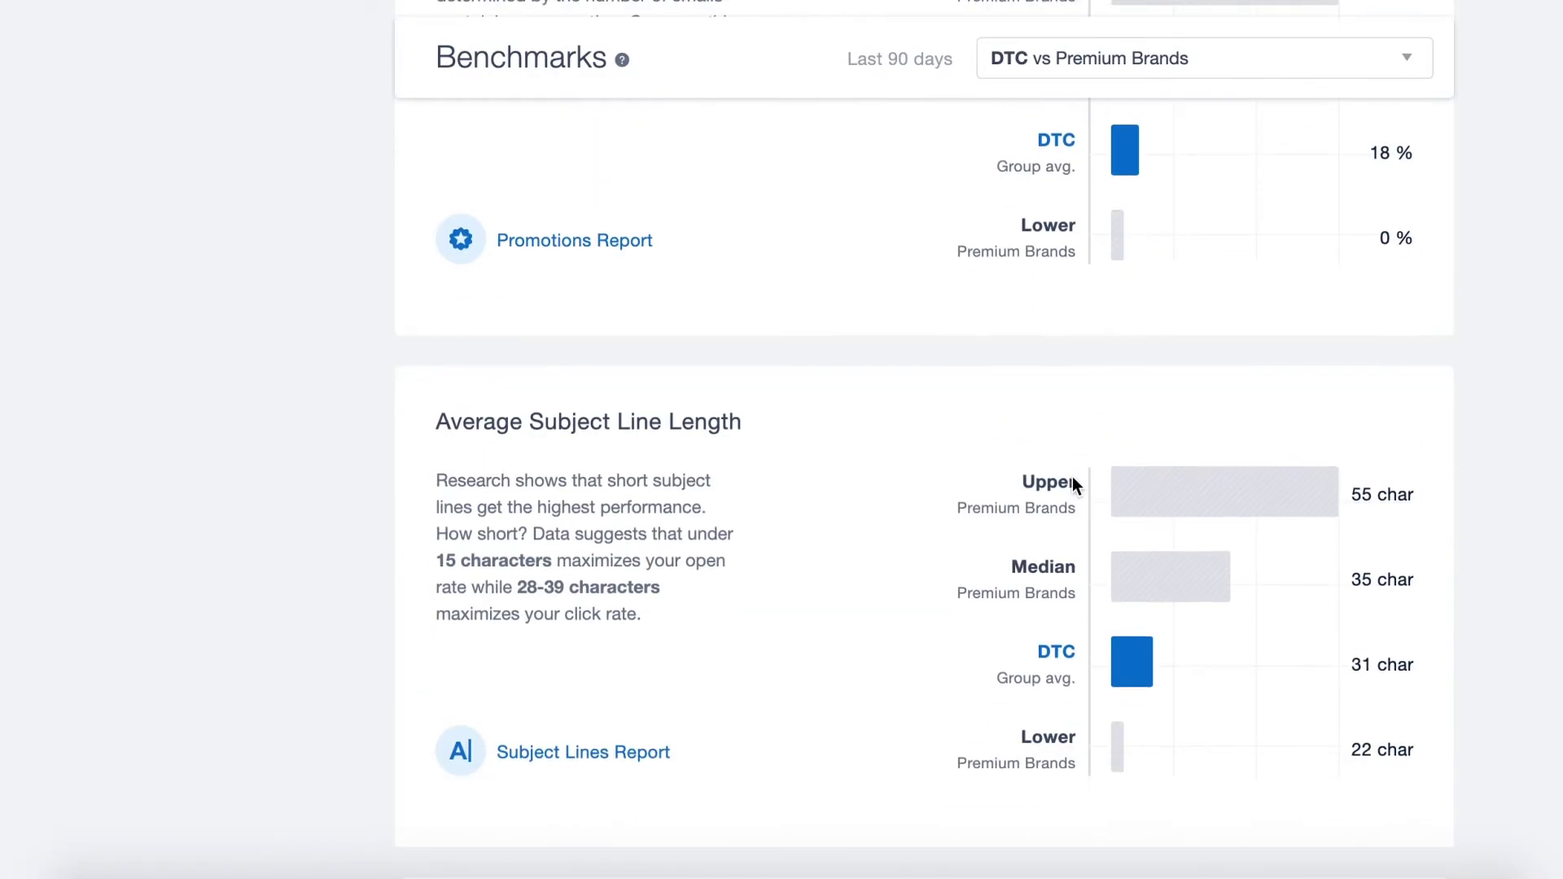
scroll(928, 570, down, 4)
scroll(918, 757, down, 3)
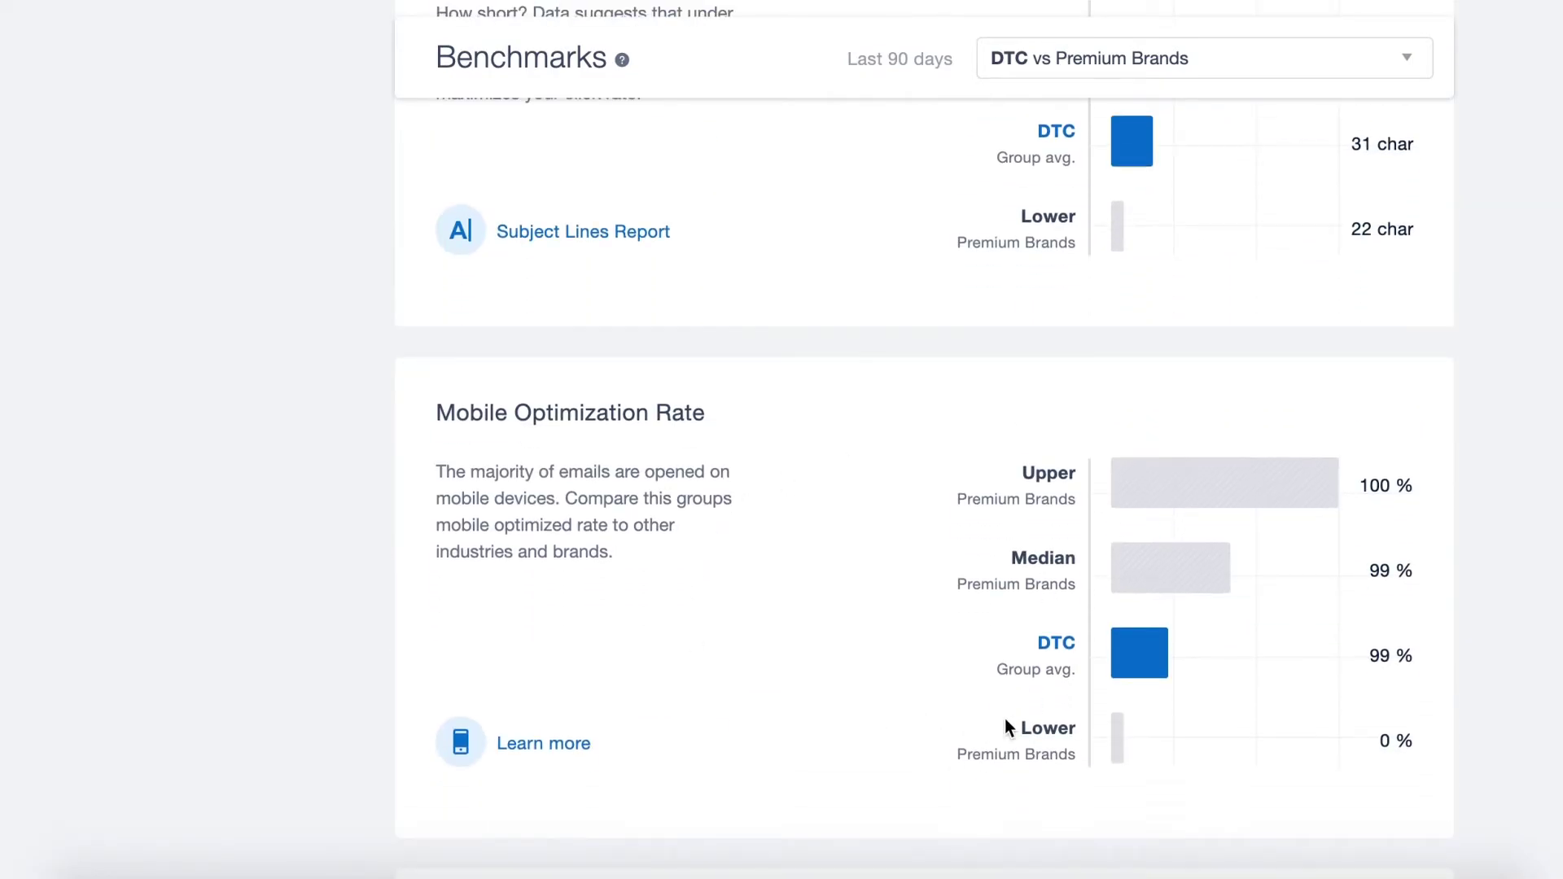
scroll(990, 573, up, 11)
scroll(990, 573, up, 9)
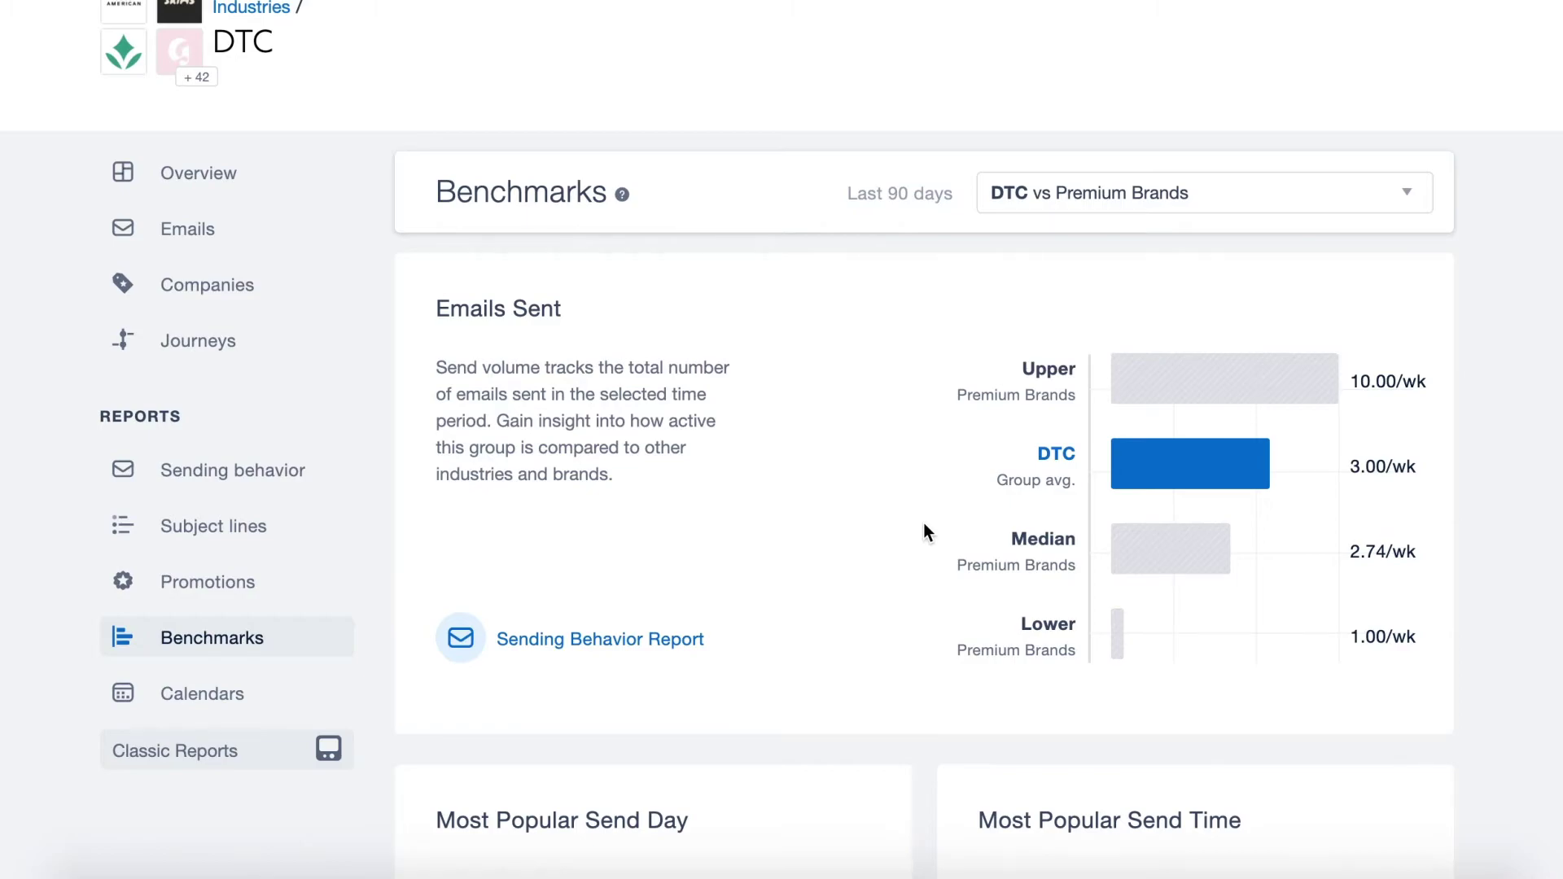
Benchmark DTC against MeUndies, then bring up the November 2020 DTC calendar.
click(1140, 193)
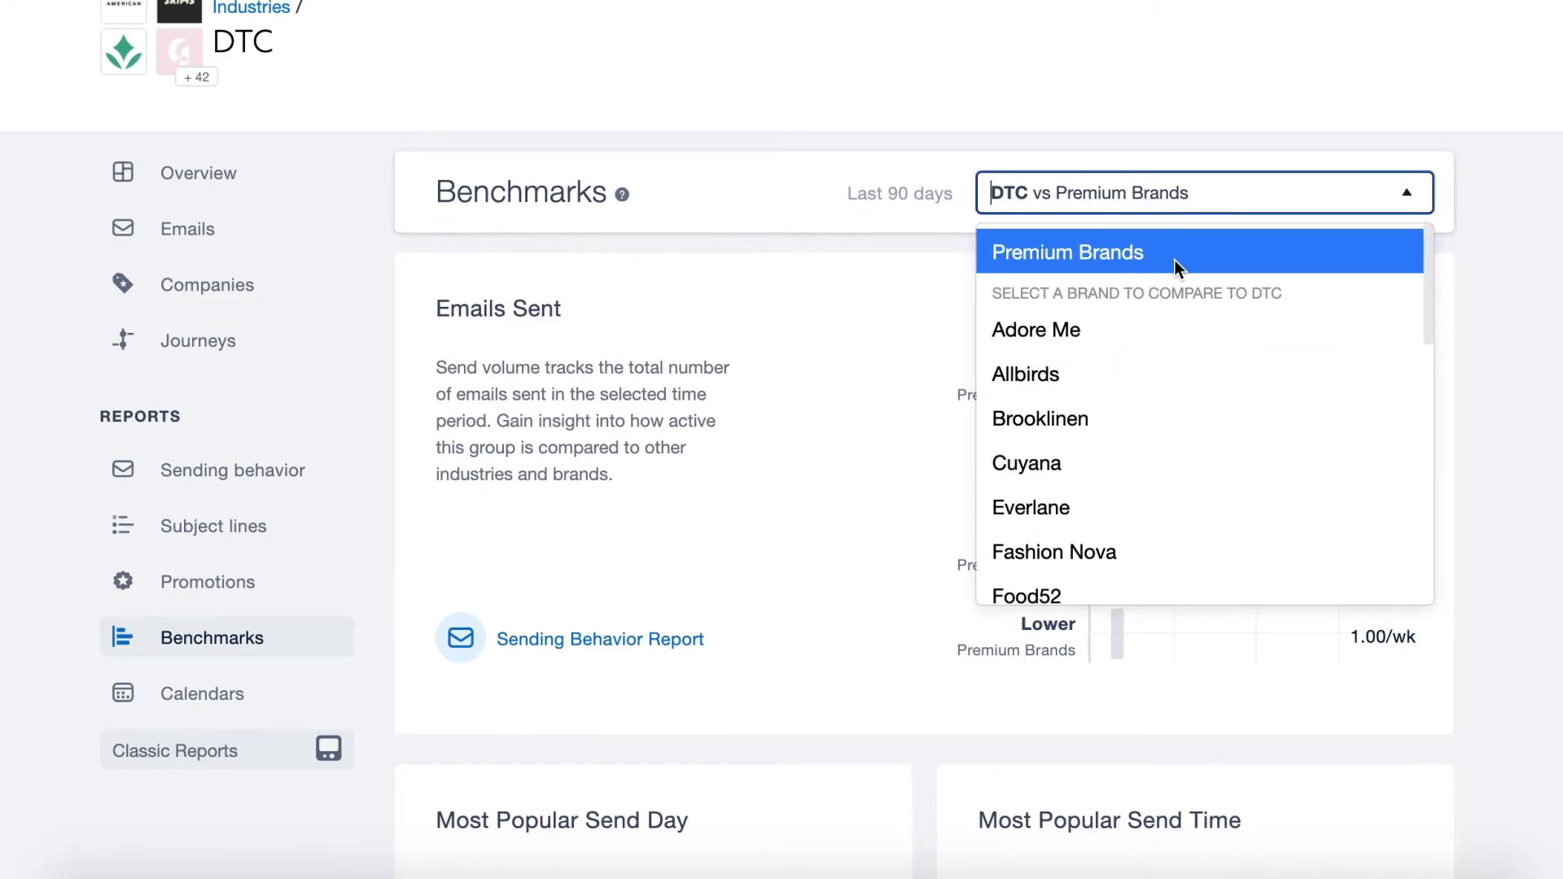
scroll(1156, 452, down, 5)
click(1139, 457)
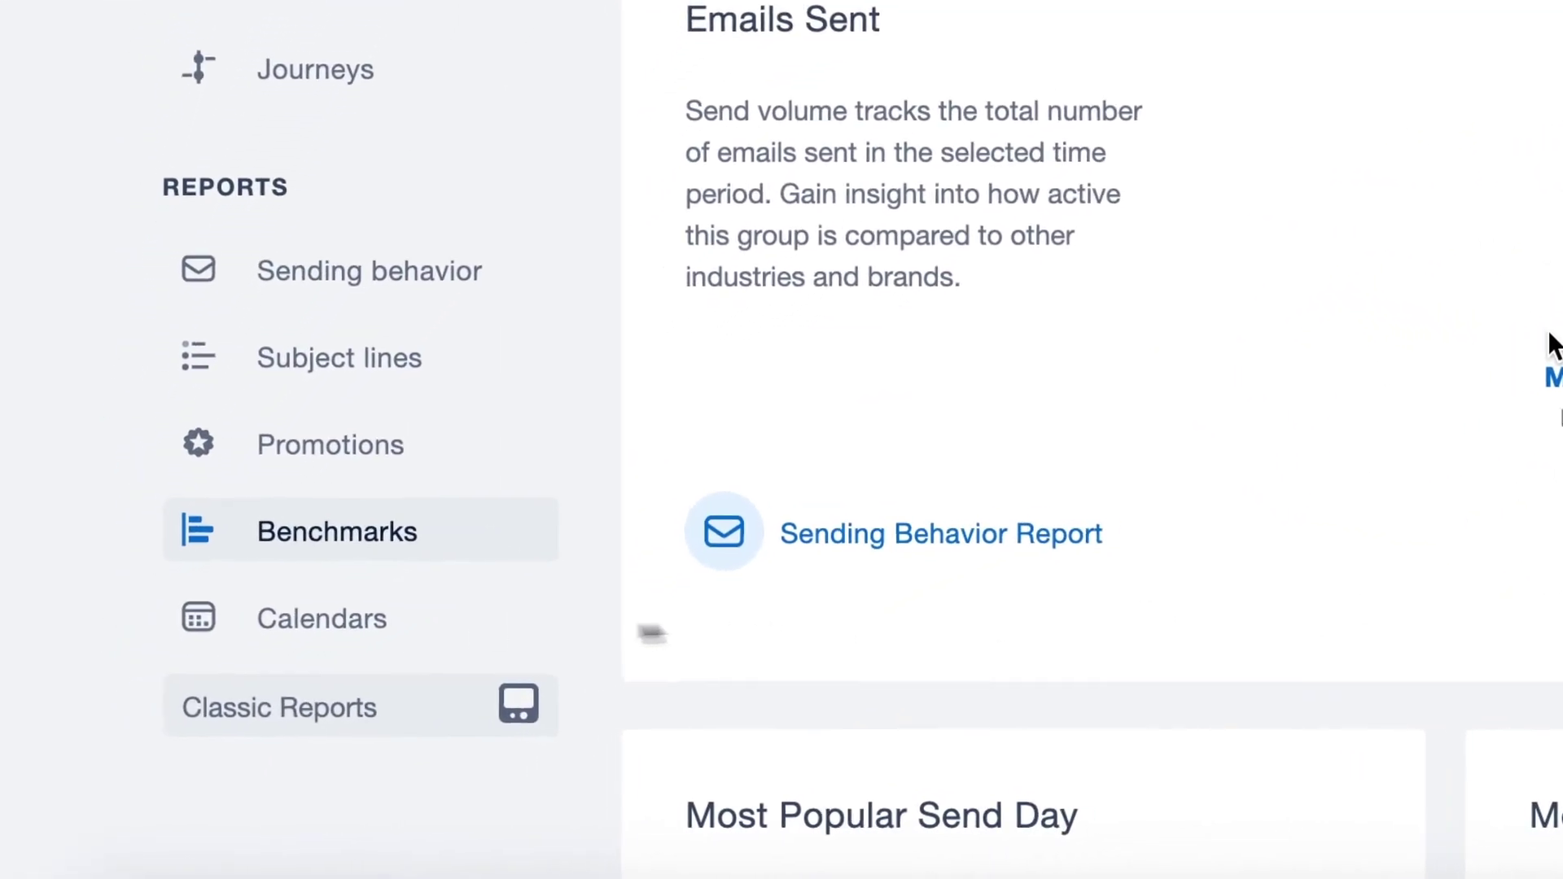
click(360, 617)
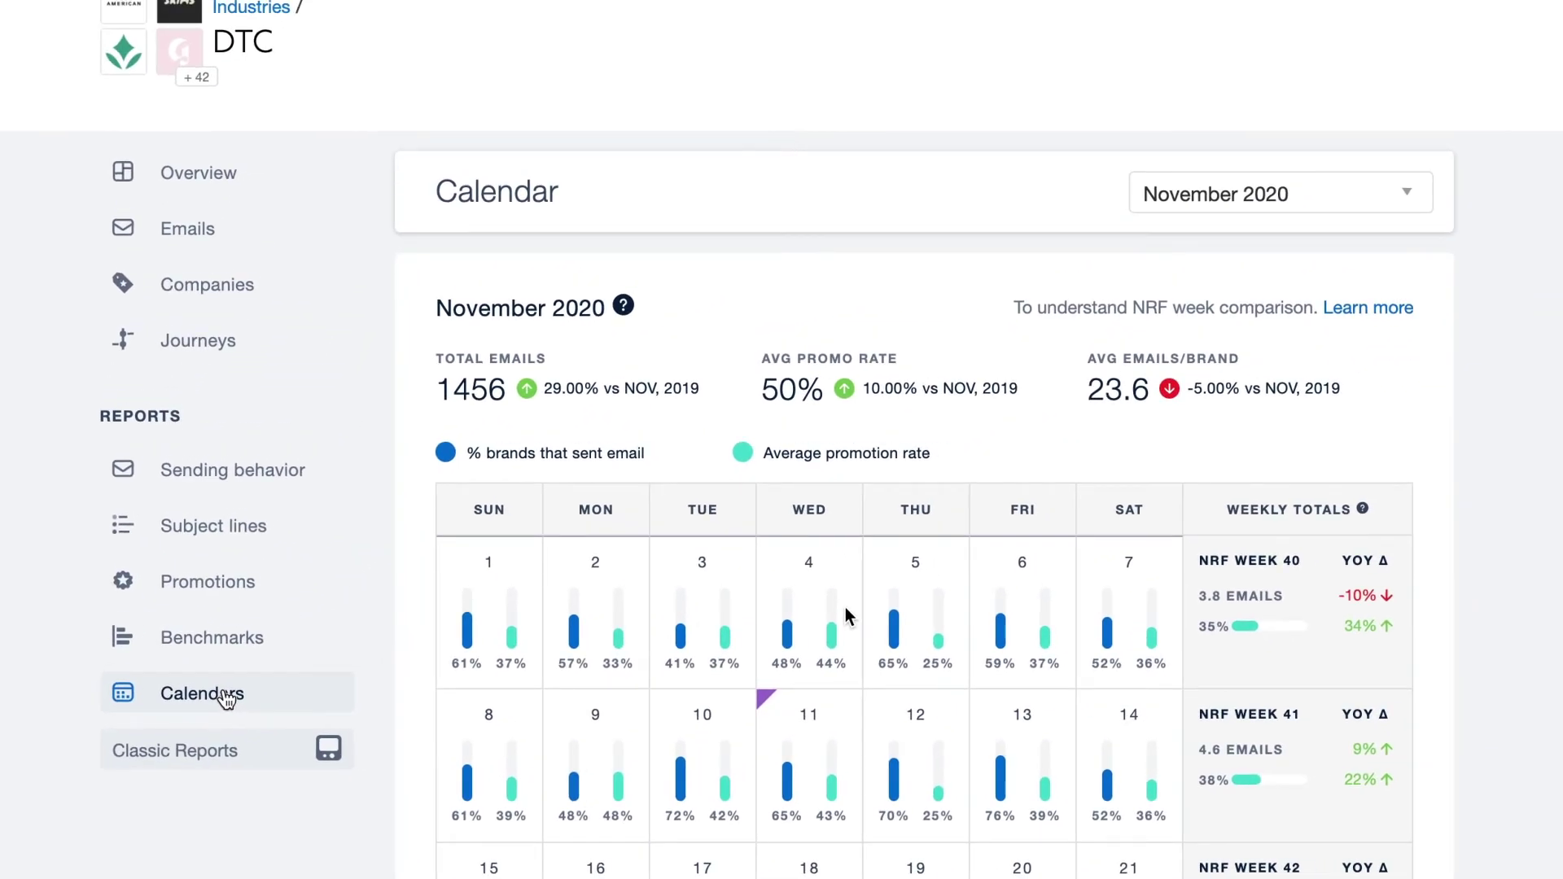
Scroll through the November 2020 DTC calendar with its 1456 total emails.
scroll(845, 607, down, 5)
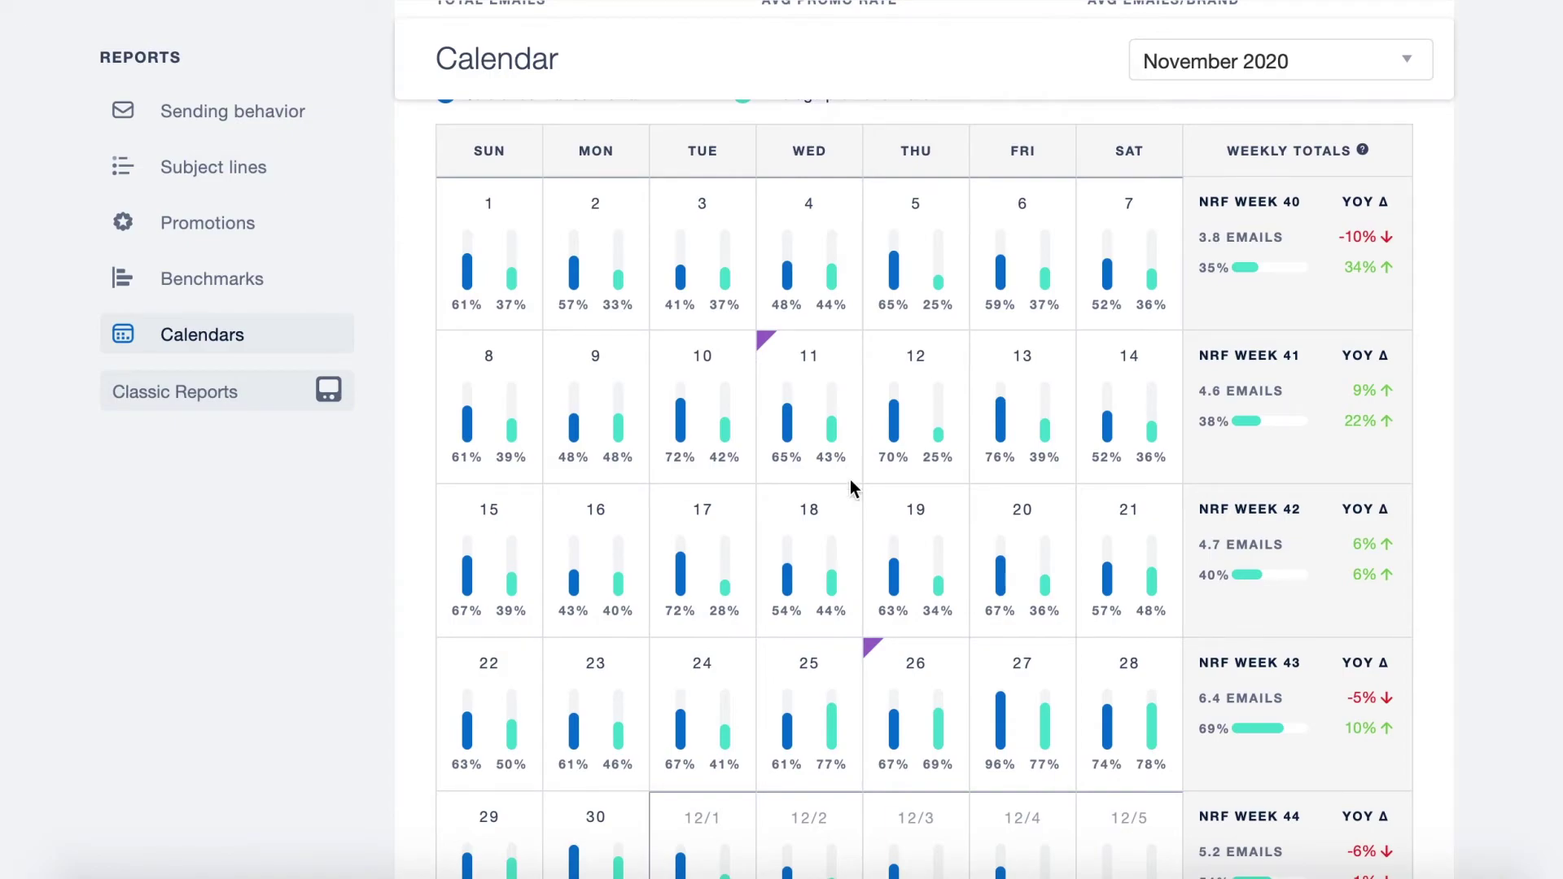
scroll(862, 503, up, 1)
scroll(862, 502, down, 2)
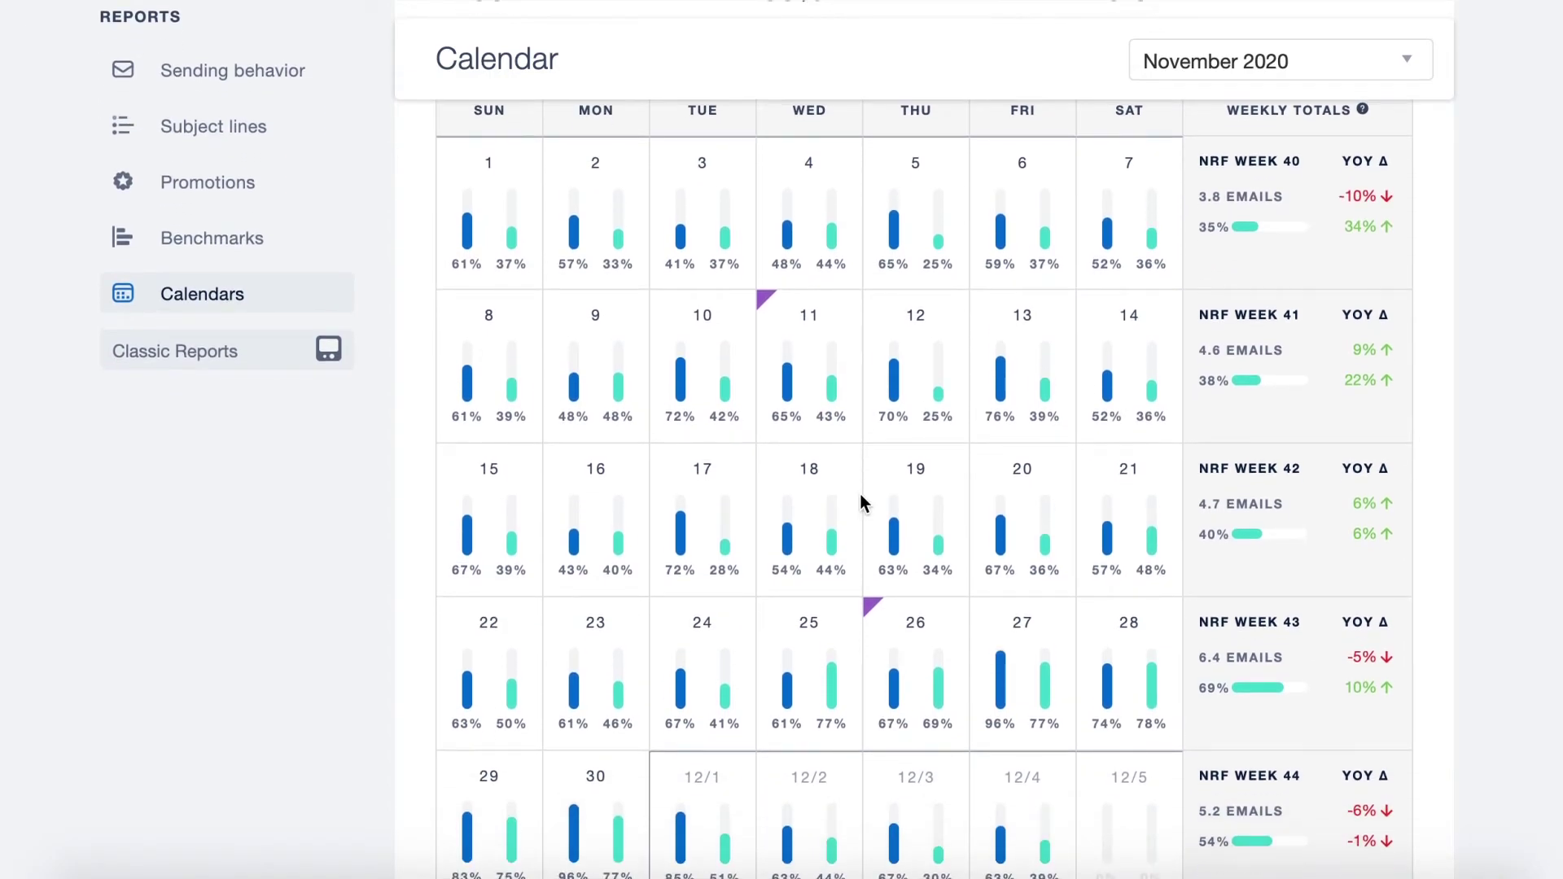
scroll(861, 525, down, 1)
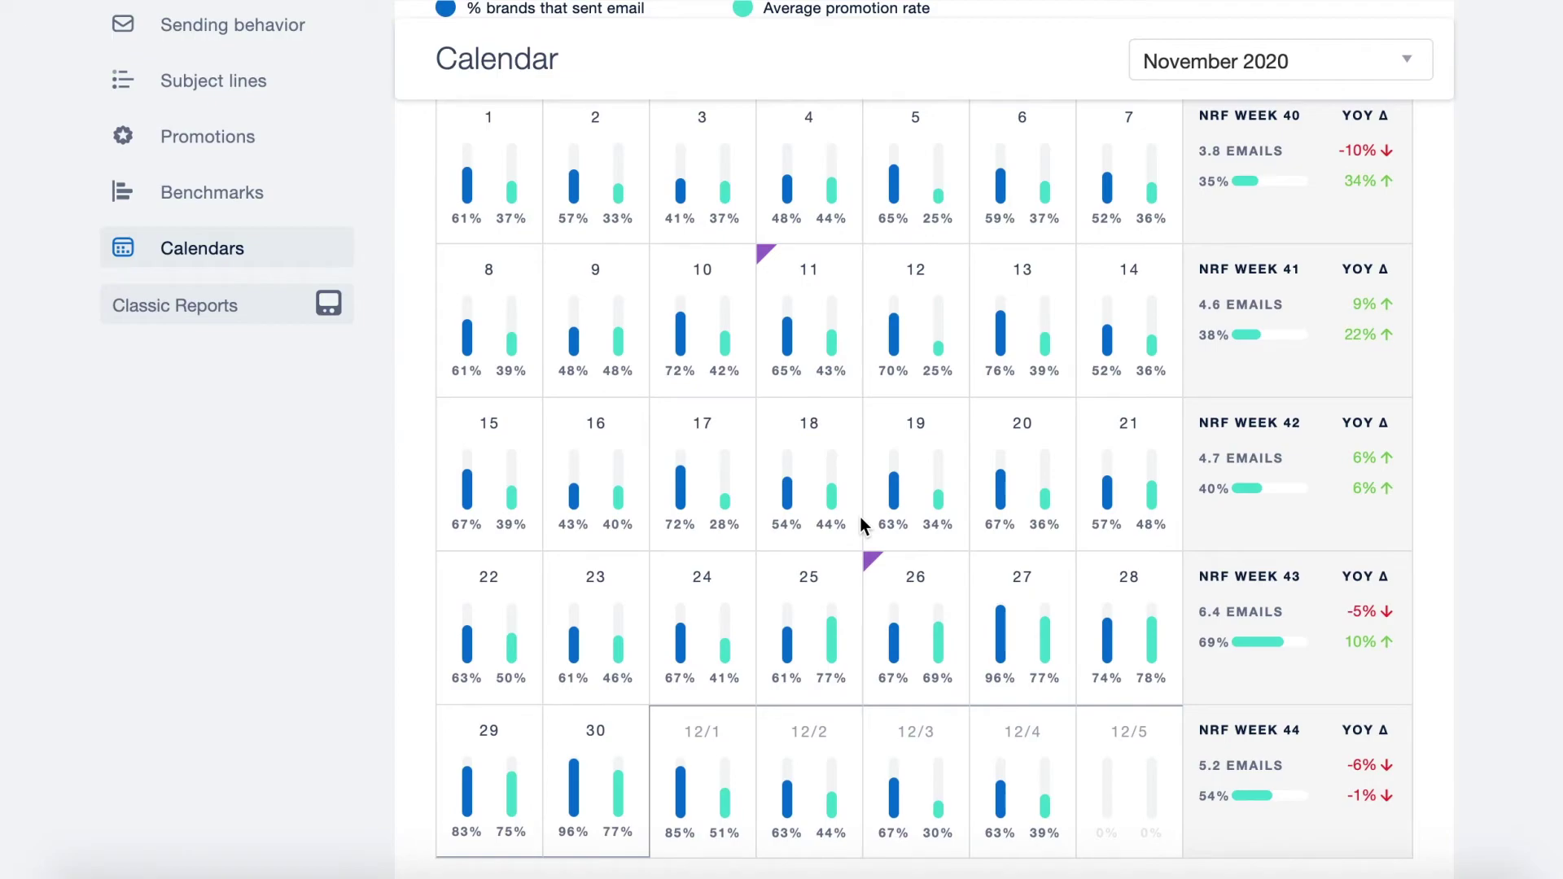
scroll(861, 522, up, 1)
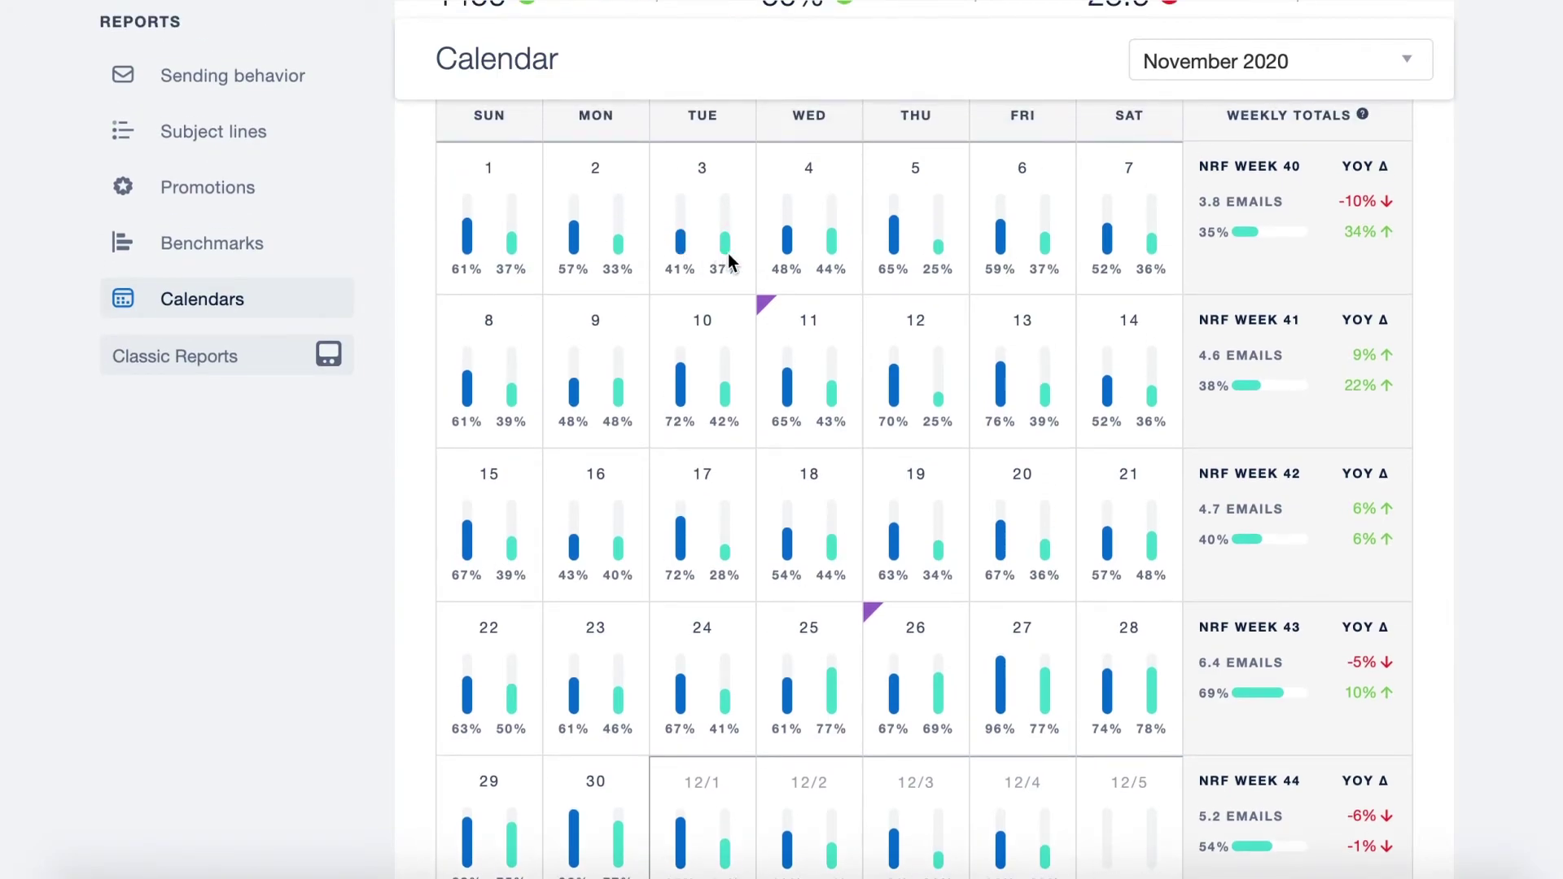
scroll(744, 427, down, 2)
scroll(744, 427, up, 6)
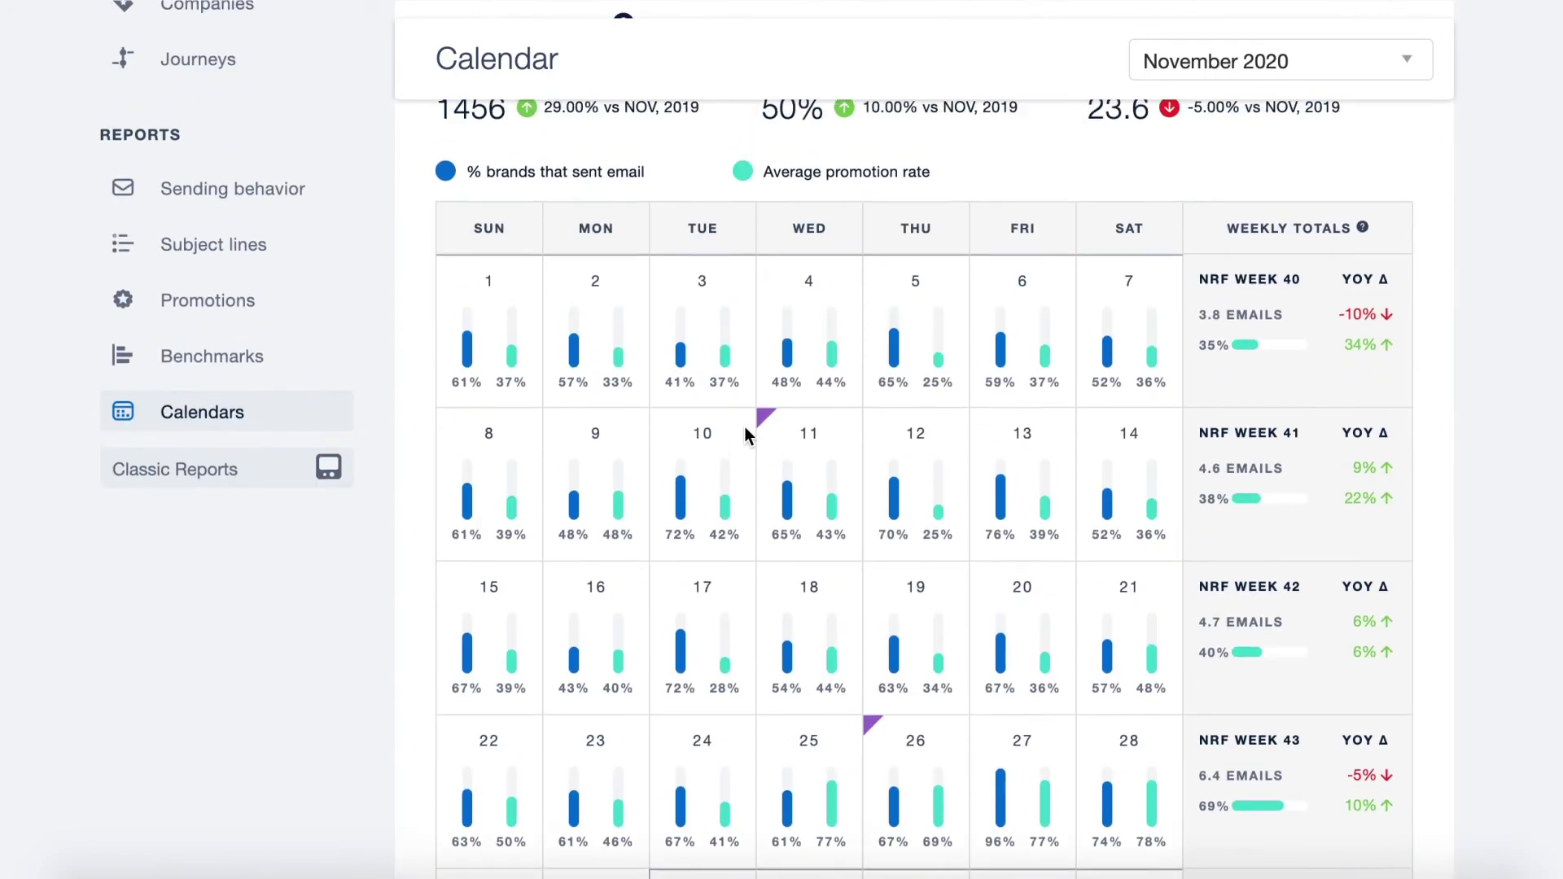
scroll(745, 427, up, 2)
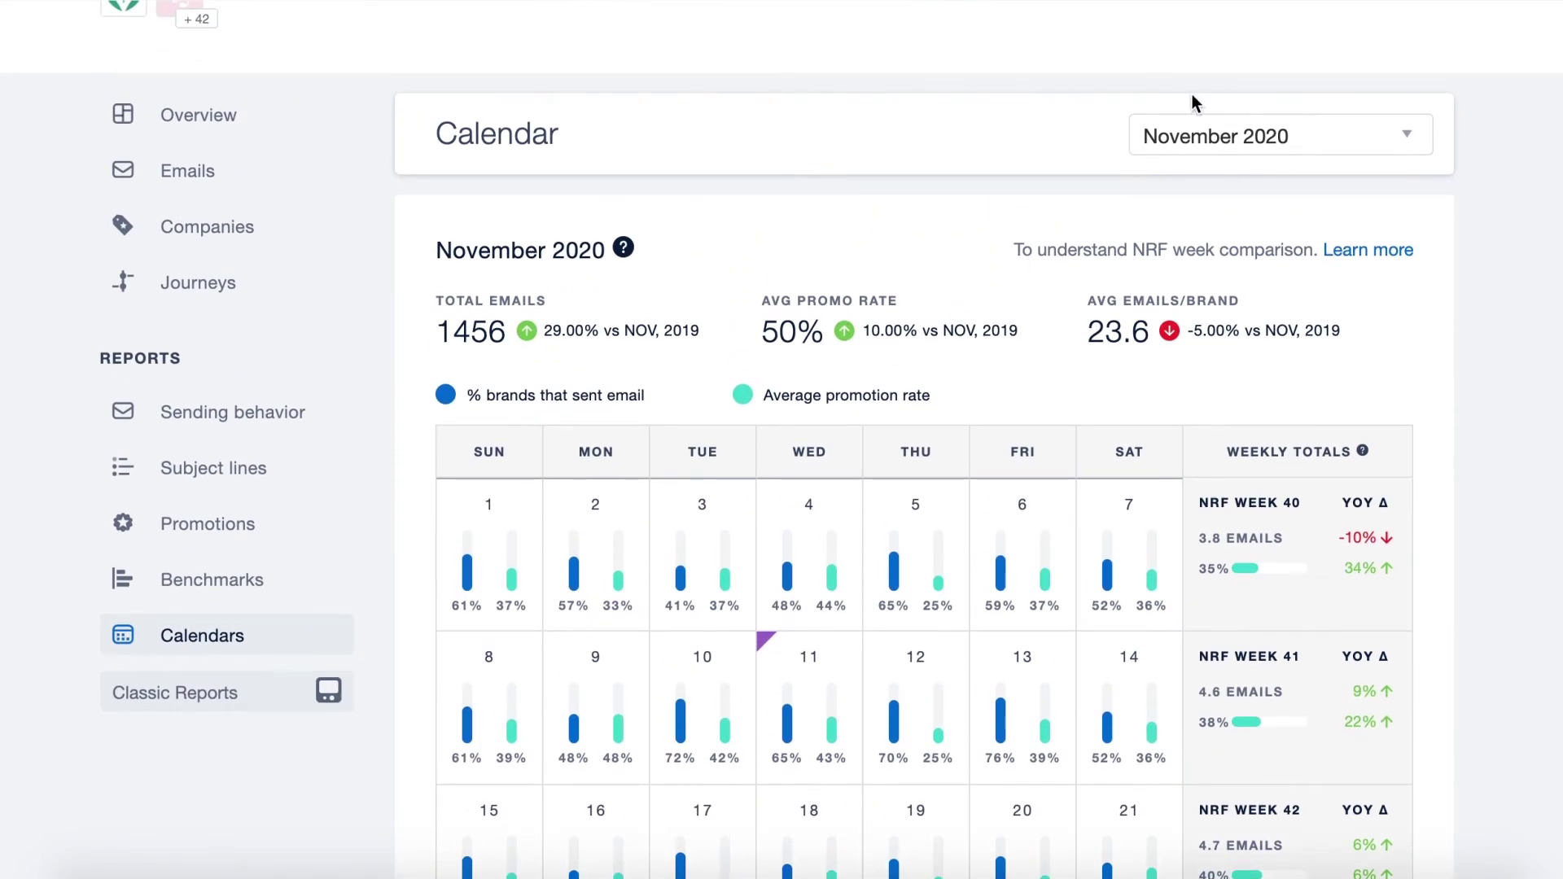
scroll(1141, 357, down, 5)
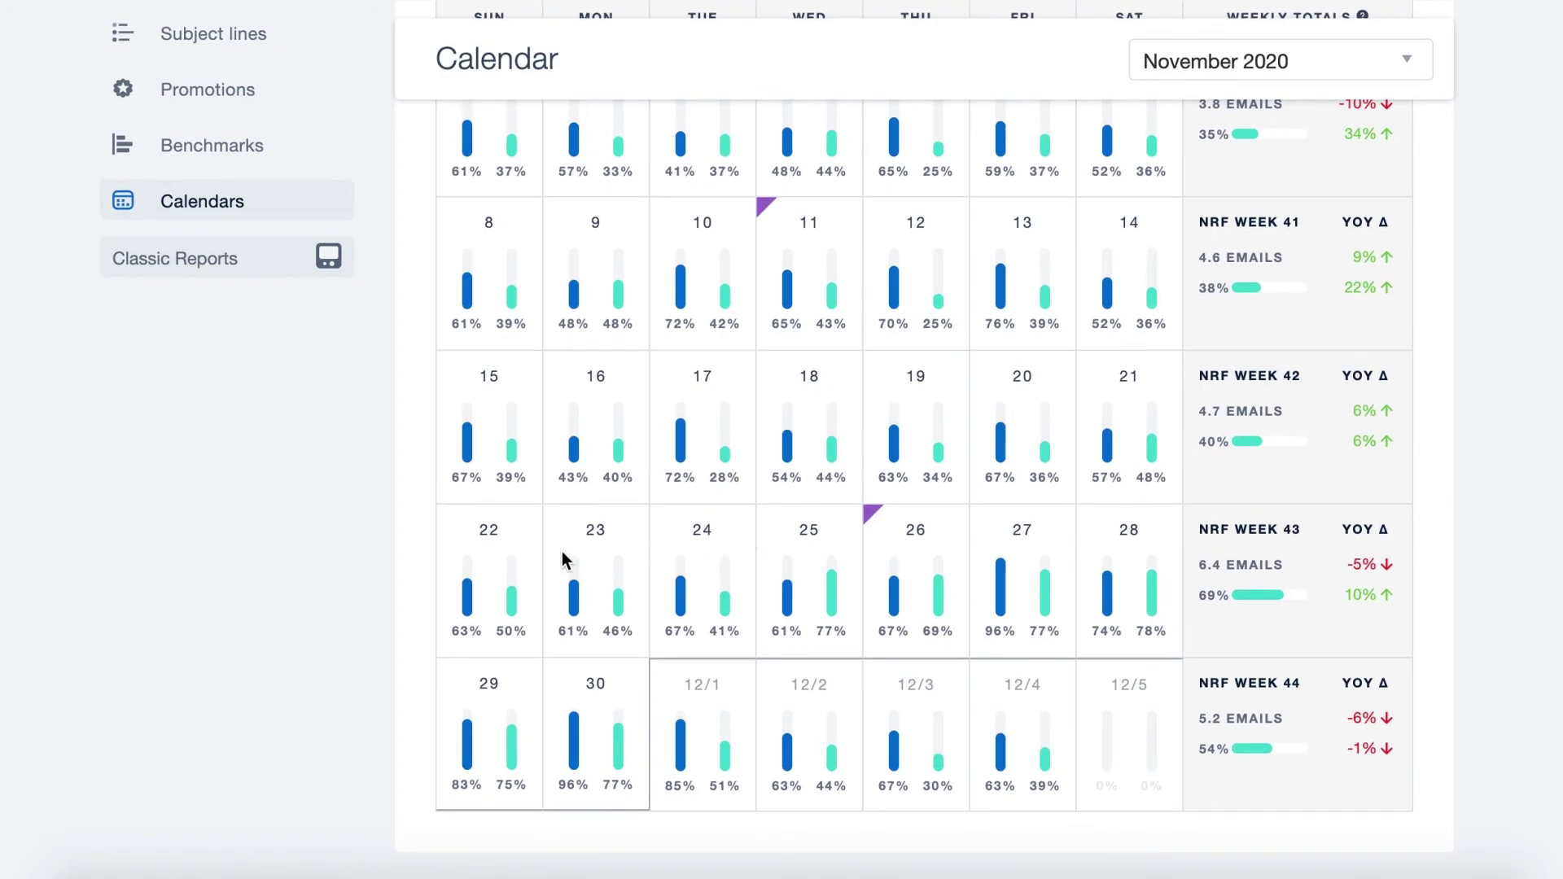
Open the November 26, 2020 day and scroll through the brands that emailed.
click(912, 603)
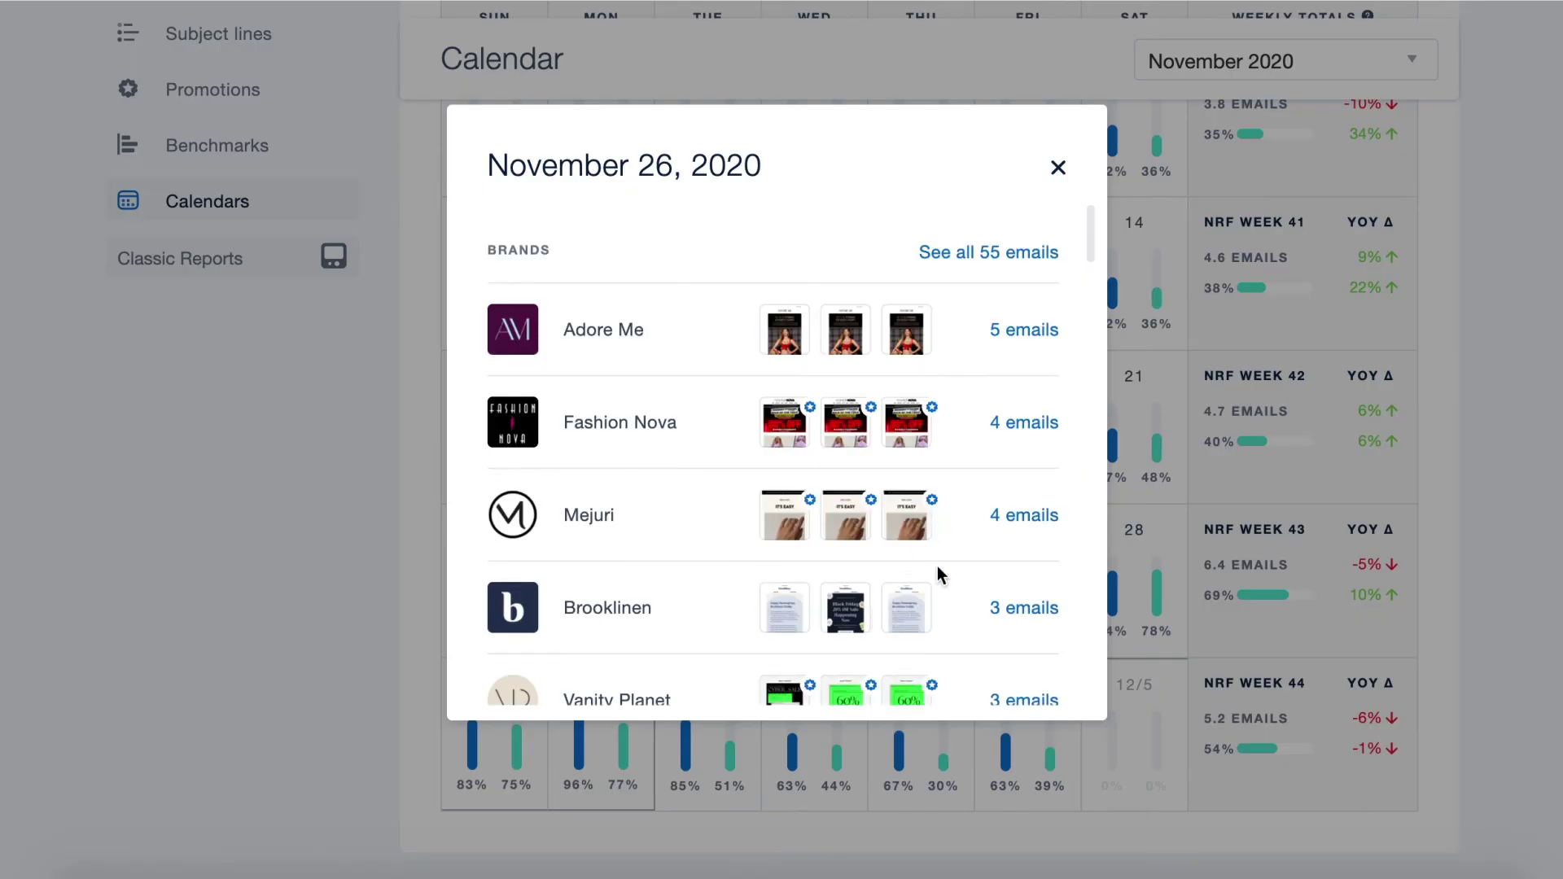
scroll(769, 480, down, 6)
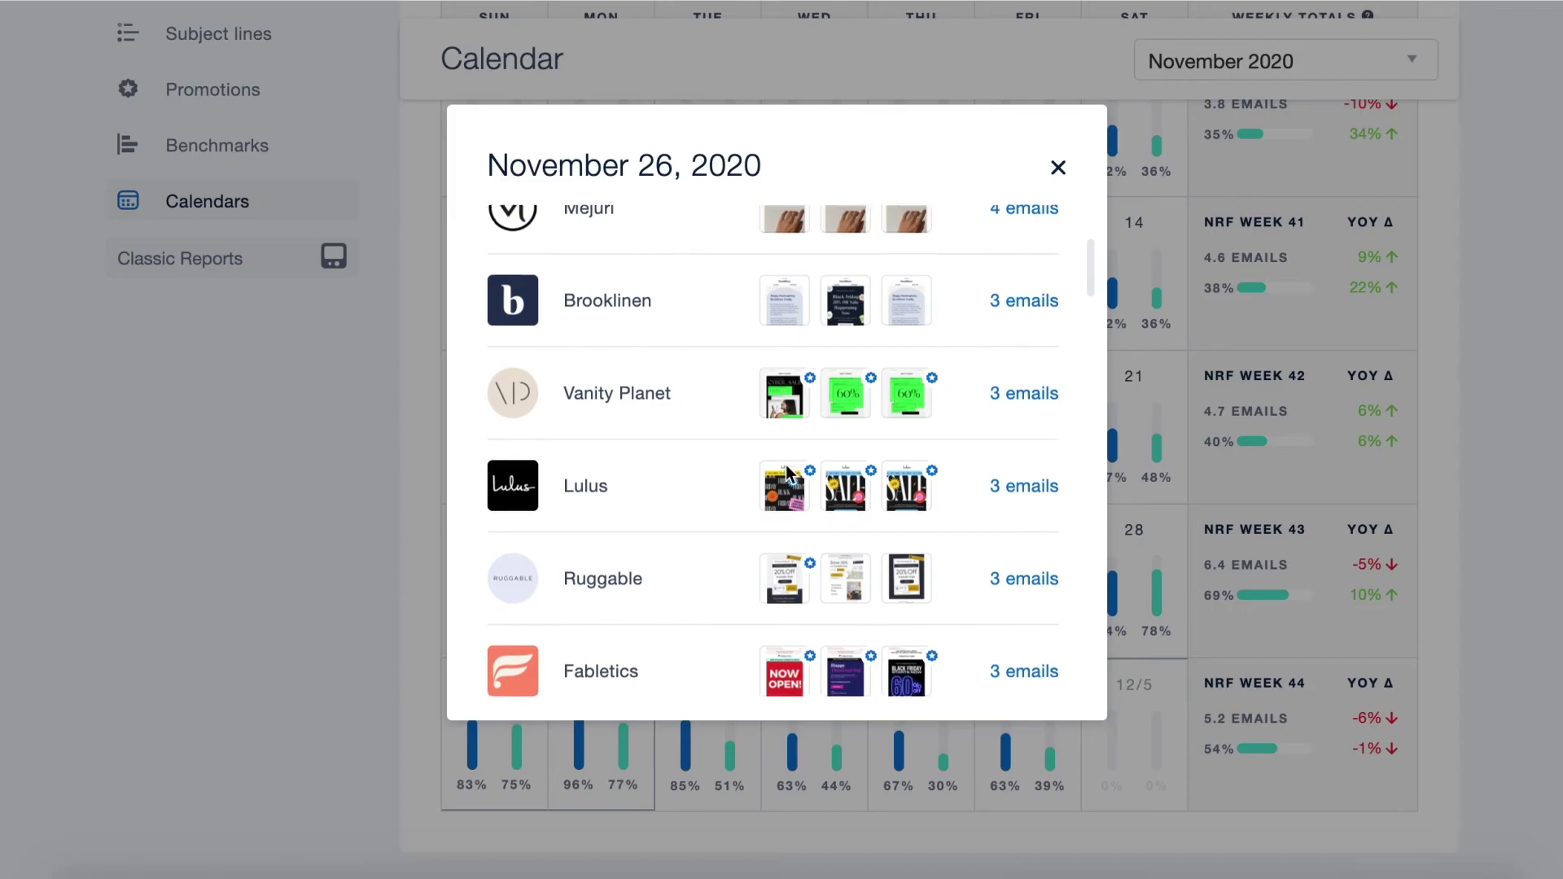
scroll(787, 472, down, 4)
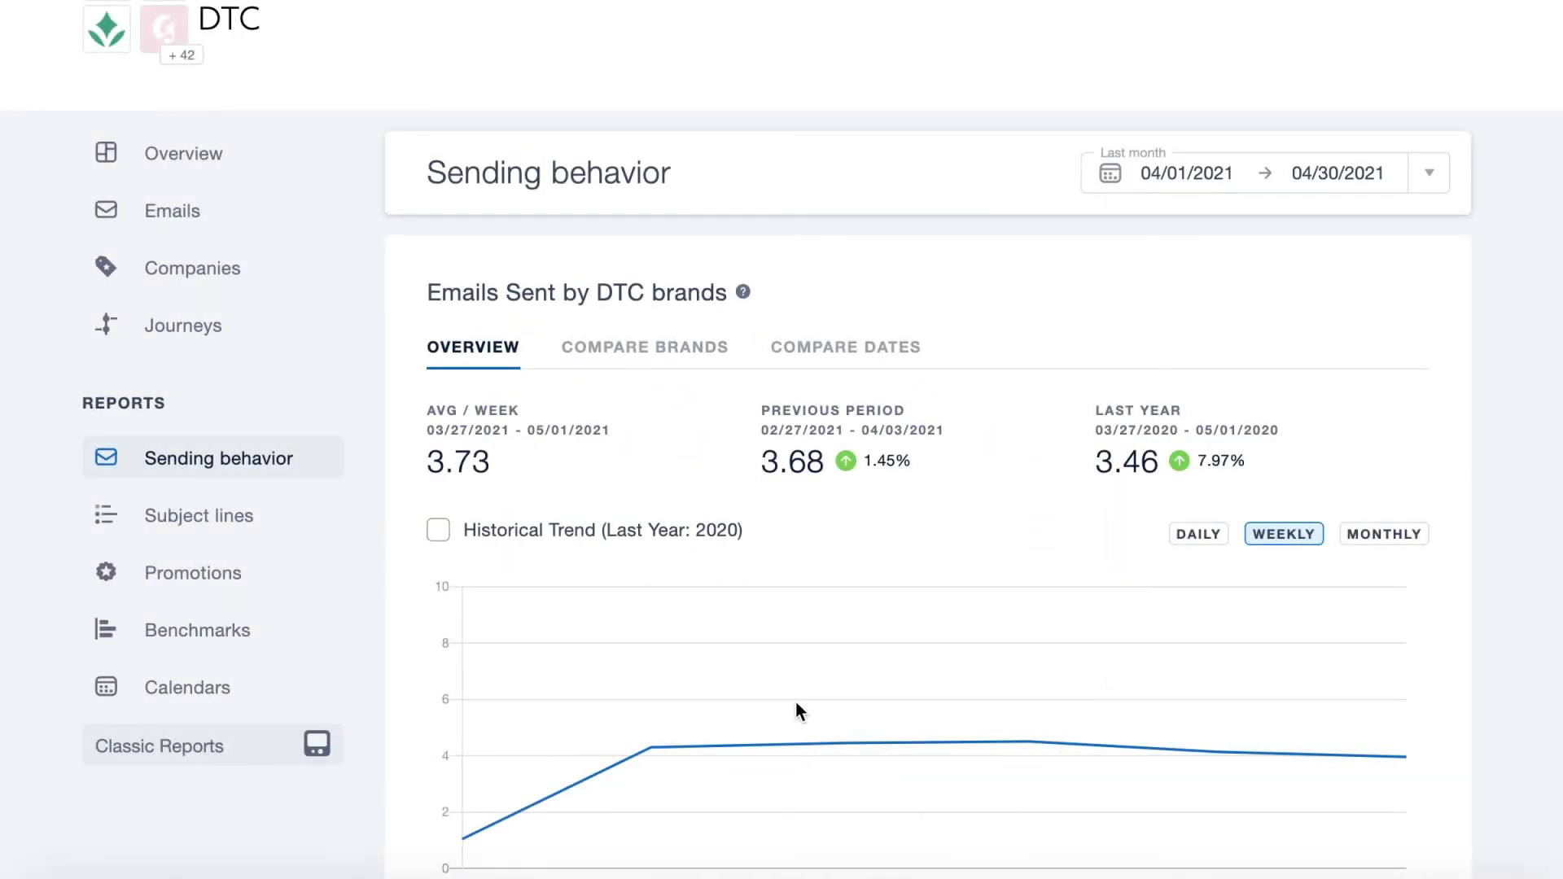
scroll(794, 701, down, 3)
scroll(795, 702, down, 18)
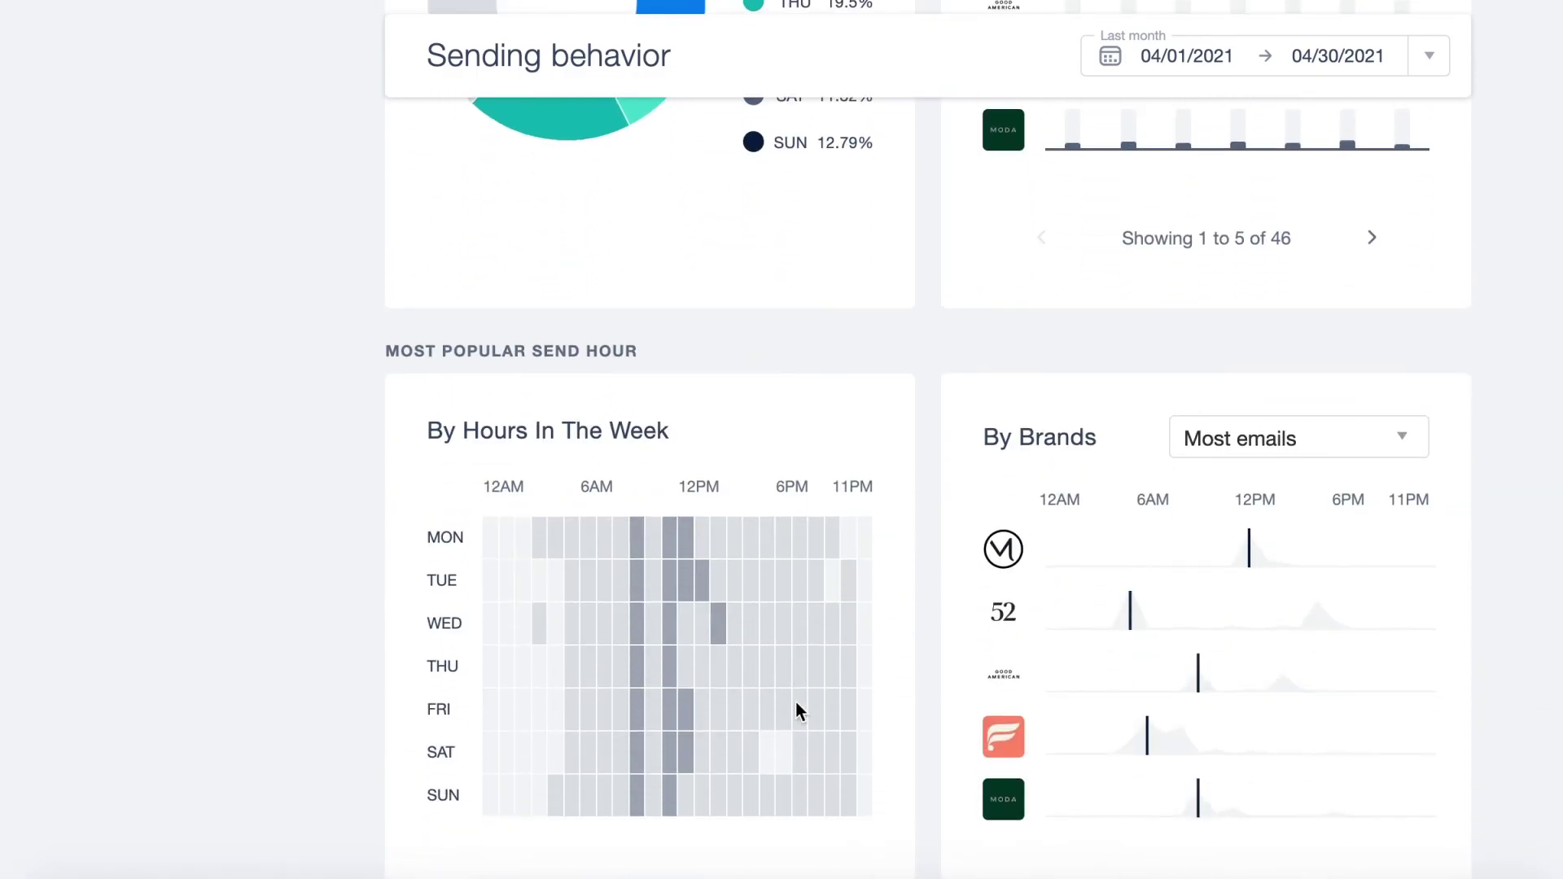